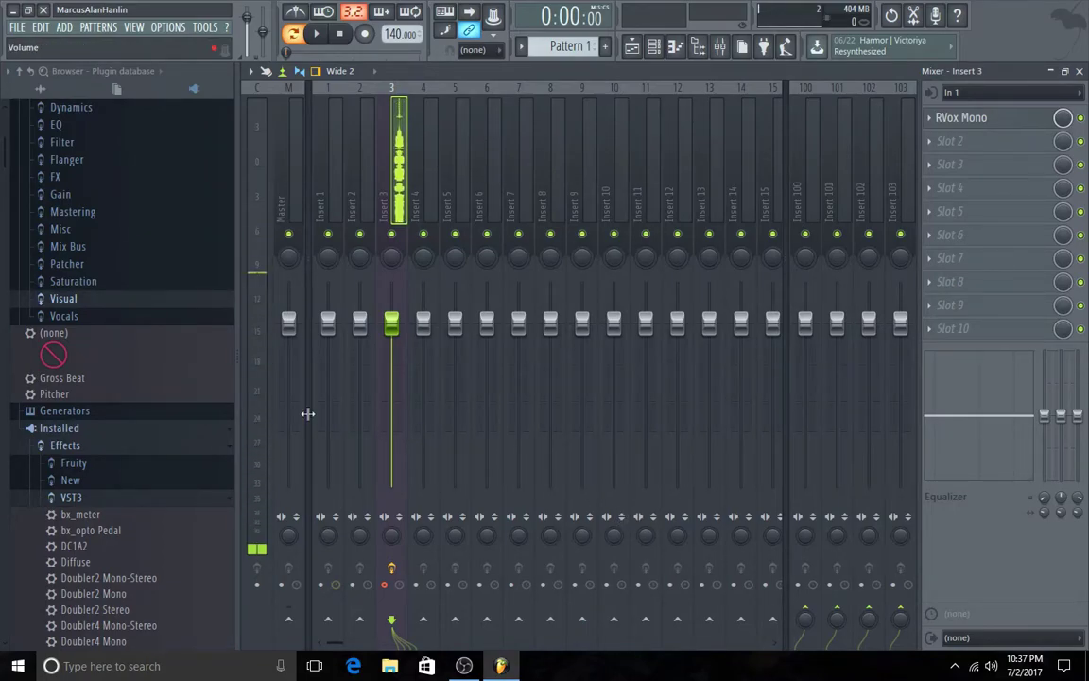
Step: Collapse the VST3 folder in the browser's plugin database
scroll(203, 514, "down", 2)
scroll(144, 461, "down", 4)
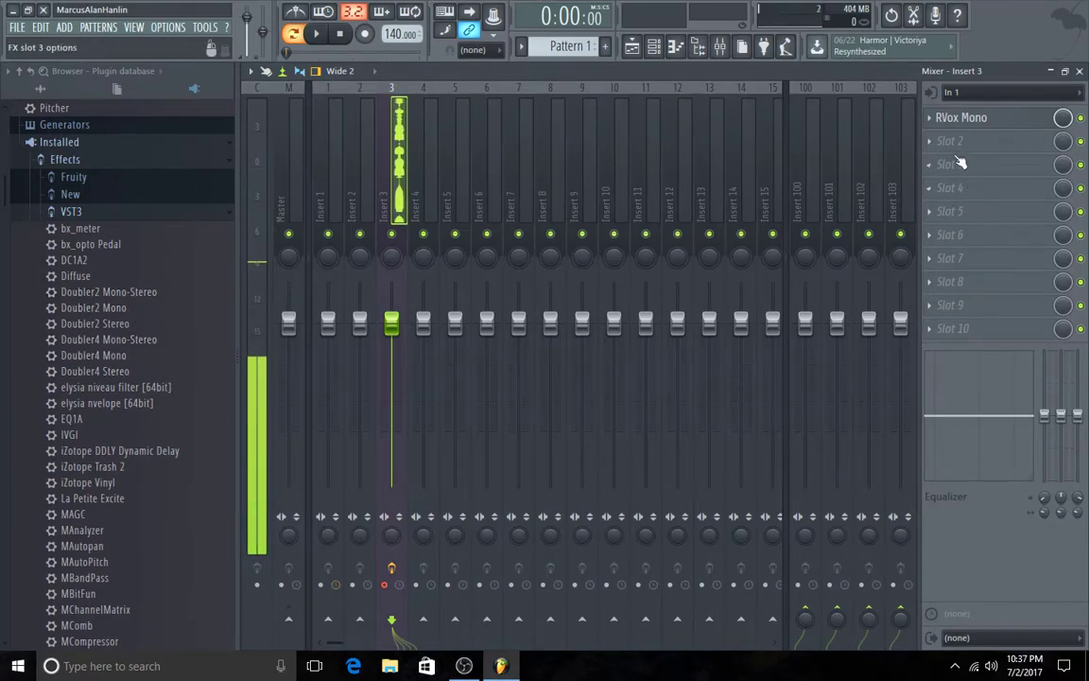
scroll(175, 348, "down", 4)
scroll(122, 413, "up", 6)
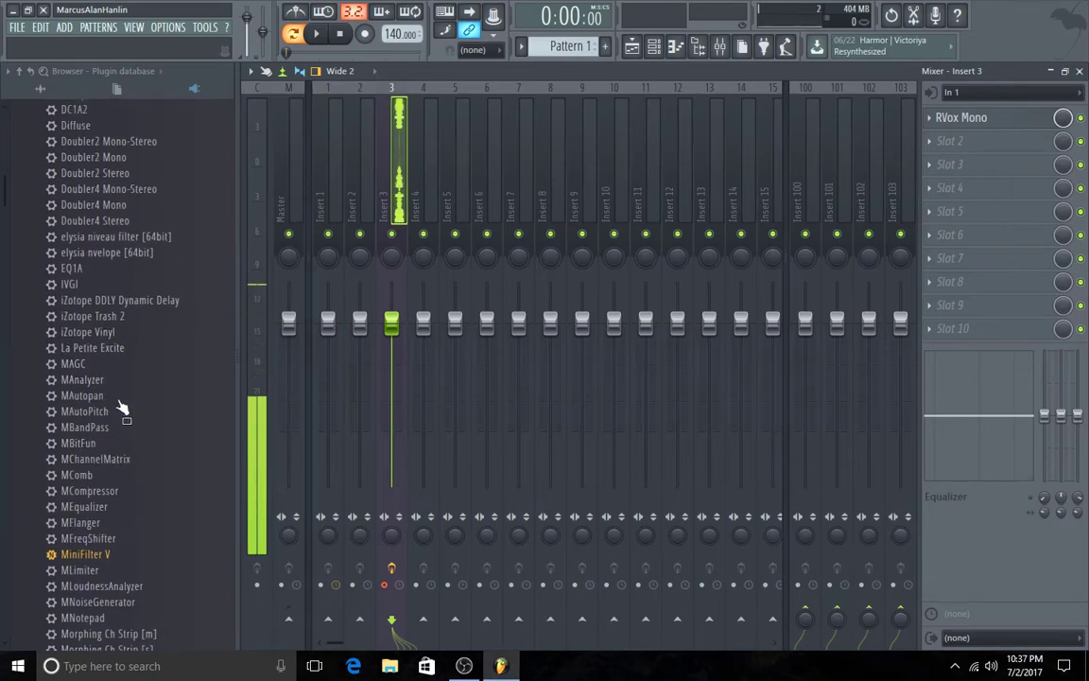
left_click(105, 310)
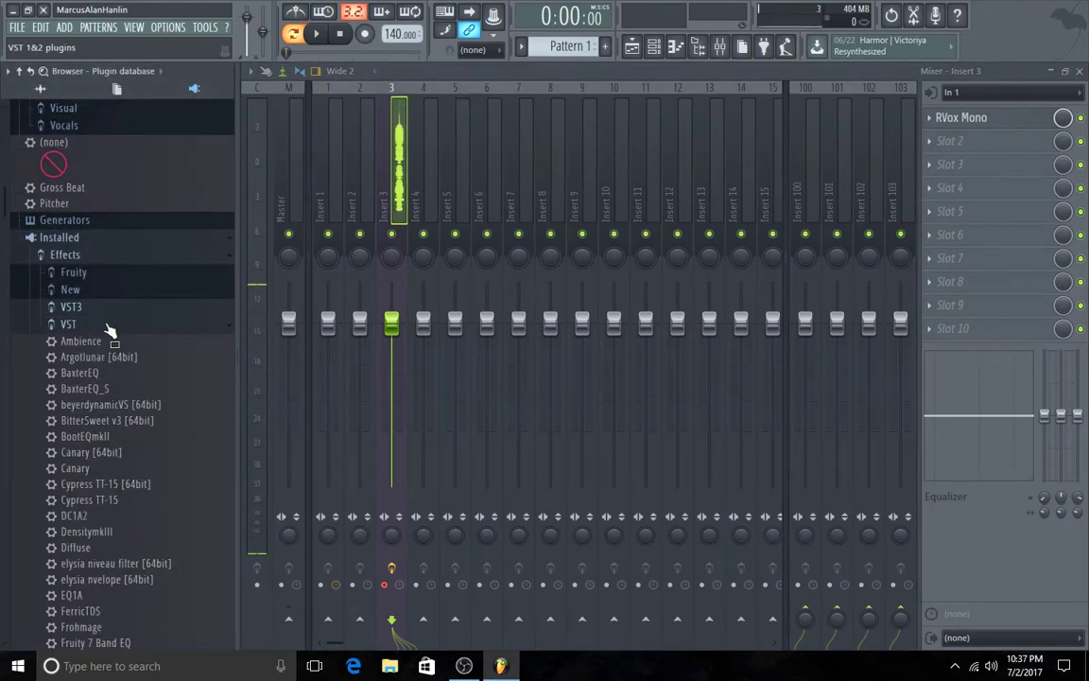
Step: Collapse the VST folder and bring up the plugin choices for Insert 3's Slot 2
scroll(121, 430, "down", 10)
scroll(121, 430, "up", 8)
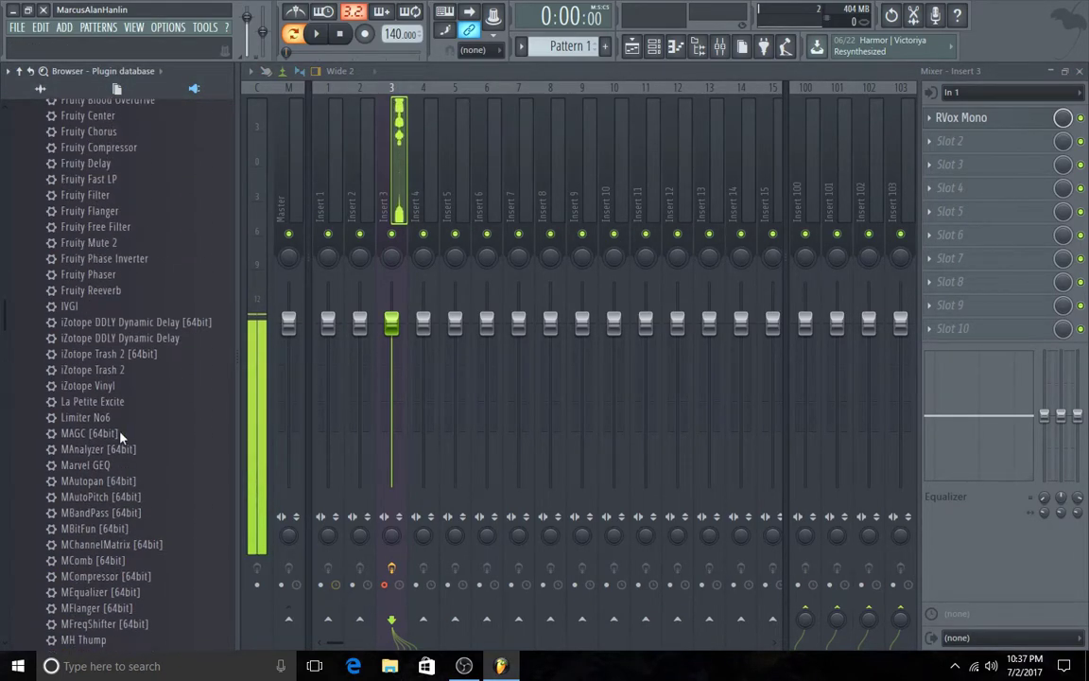
left_click(45, 230)
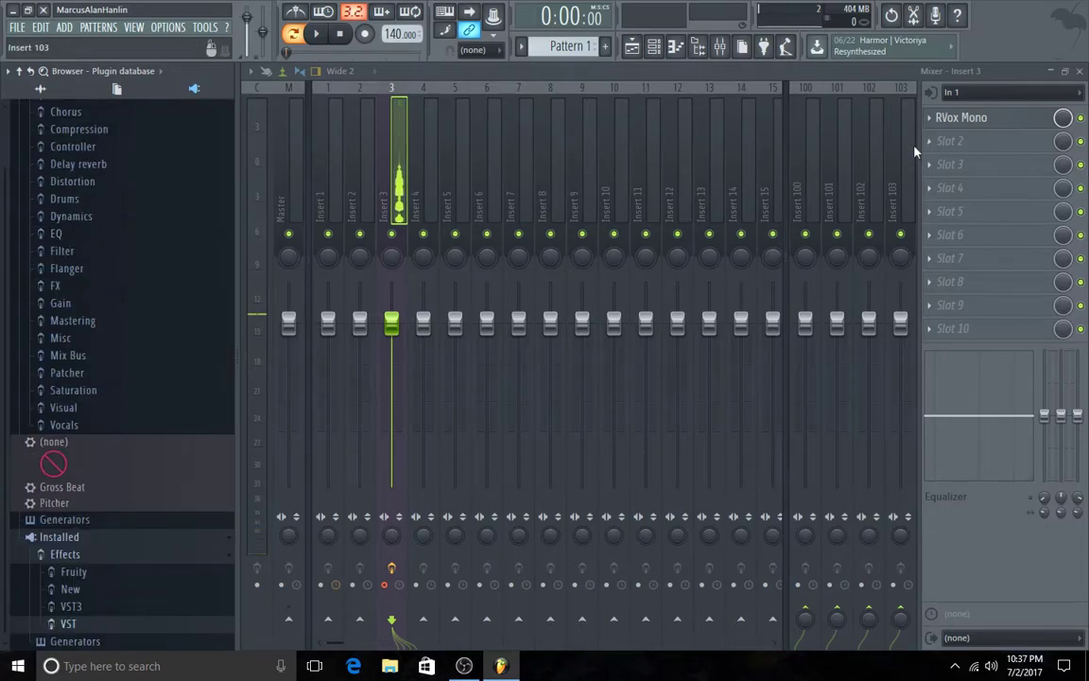
left_click(944, 142)
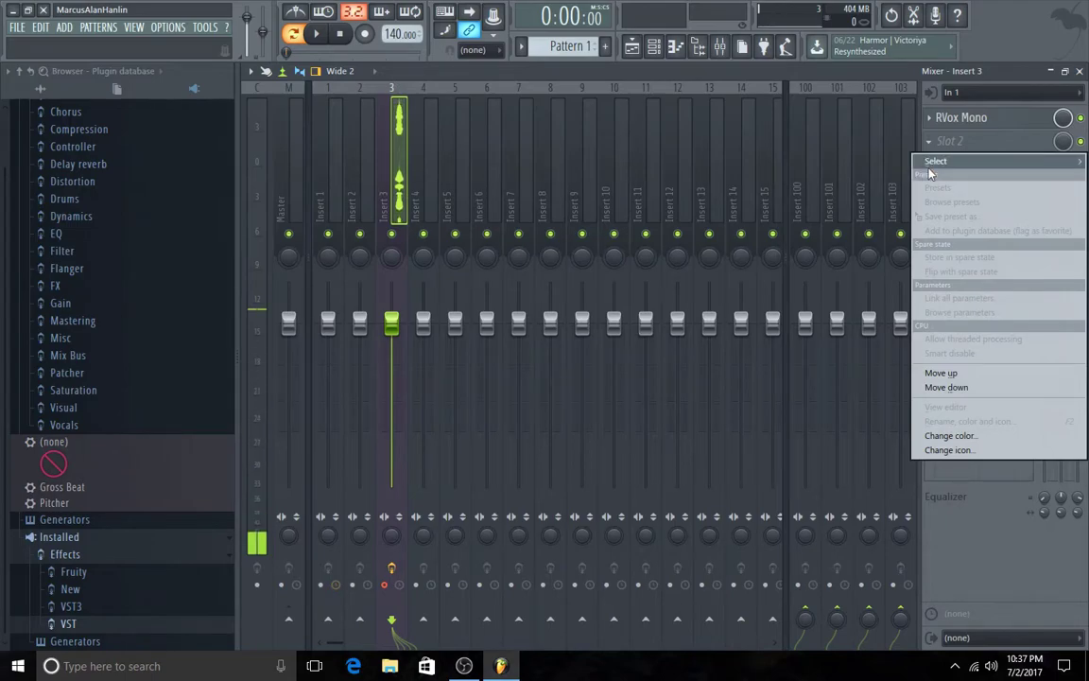
Step: Switch the slot menu to Categories, view RVox Mono's Replace grid, then close it
mouse_move(930, 170)
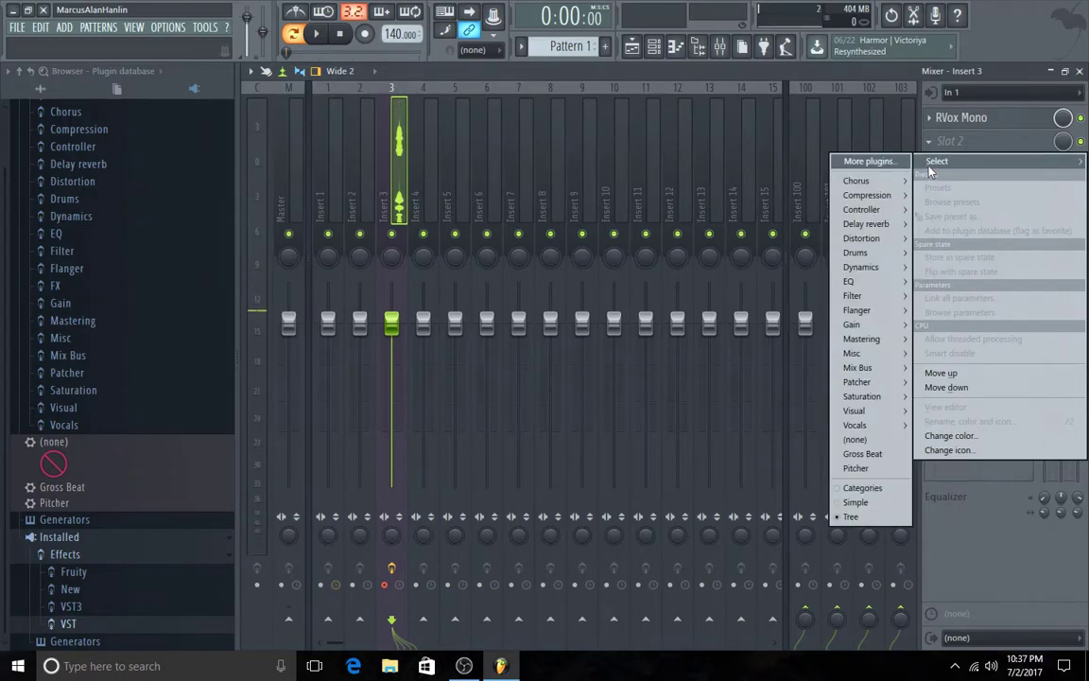
left_click(861, 489)
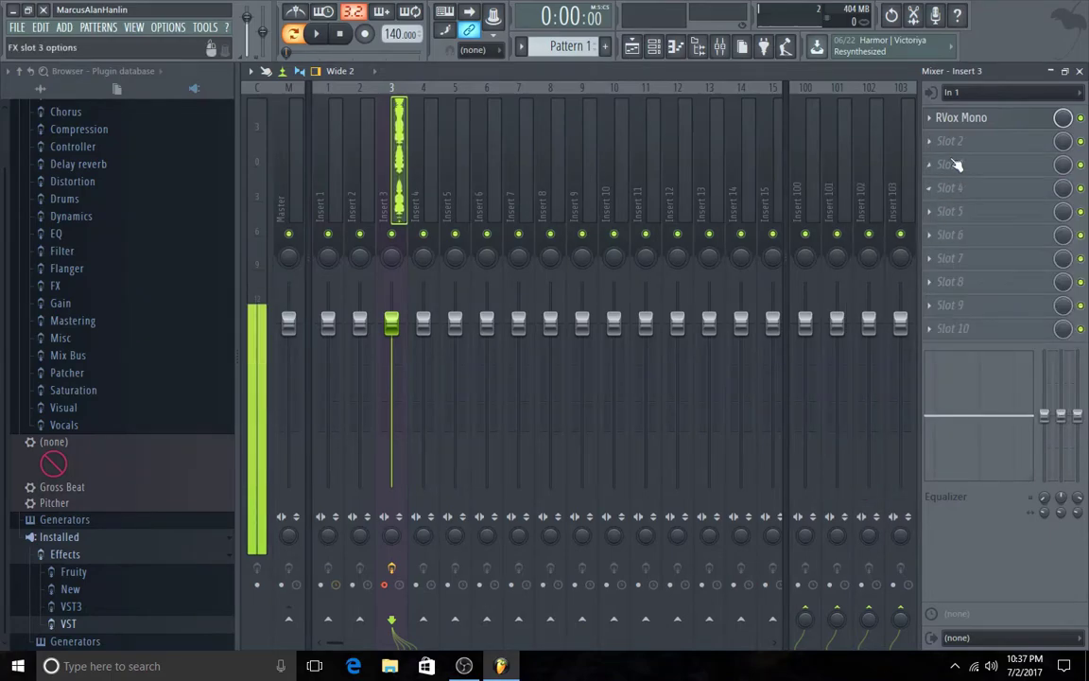
left_click(933, 123)
mouse_move(940, 138)
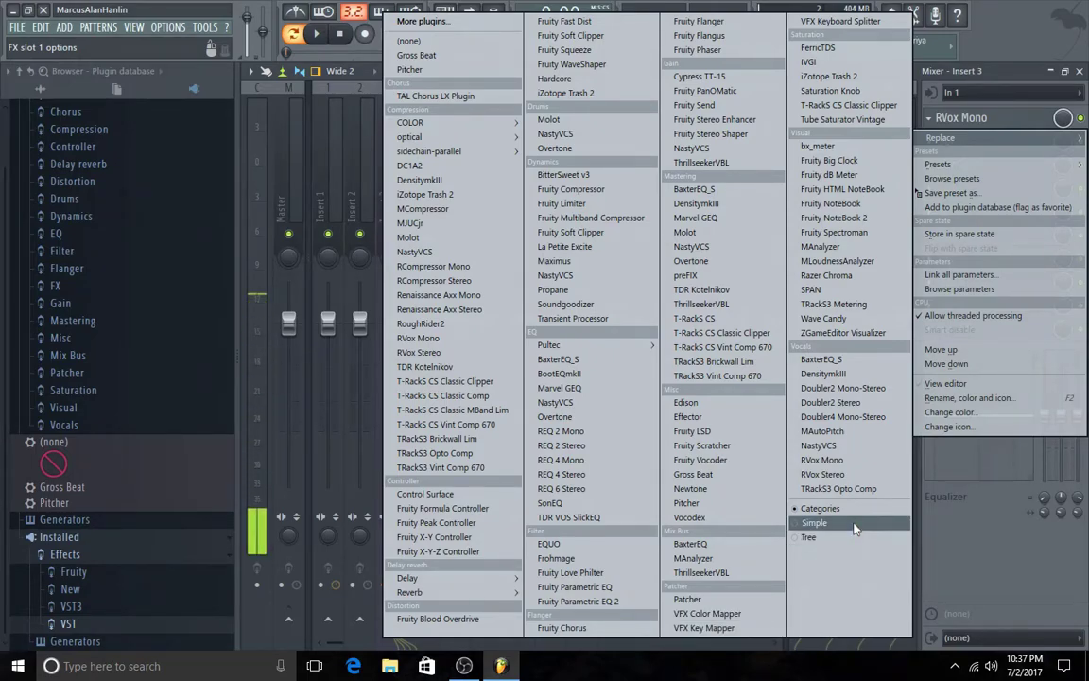
left_click(799, 538)
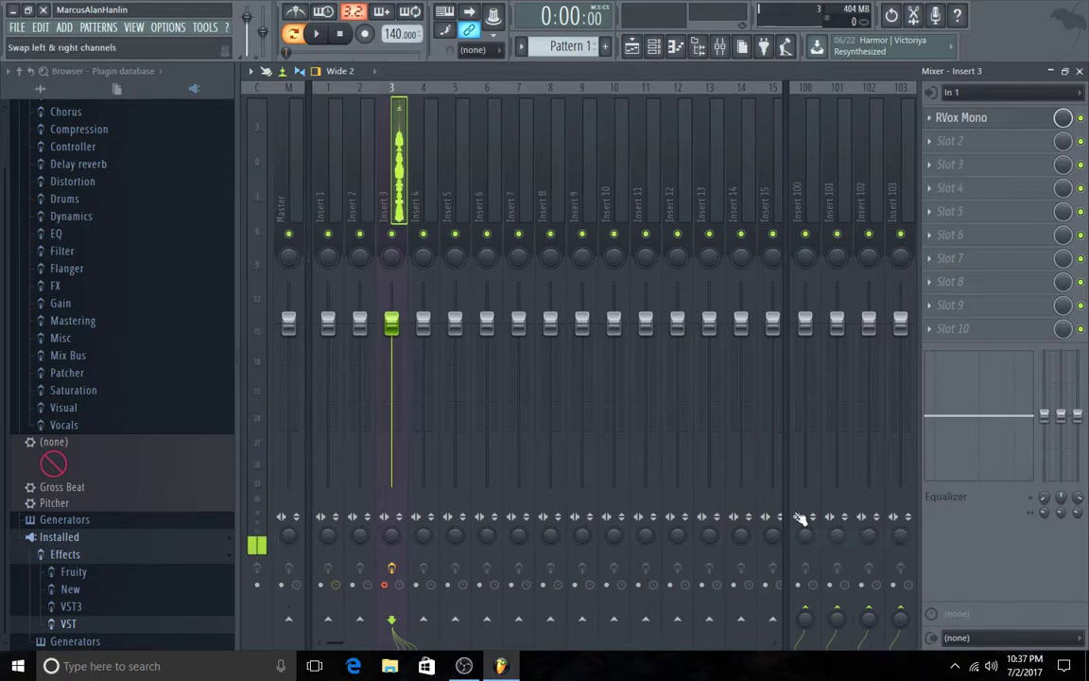
Step: Browse RVox Mono's Replace submenus for Compression and Delay reverb, then minimise FL Studio
left_click(930, 118)
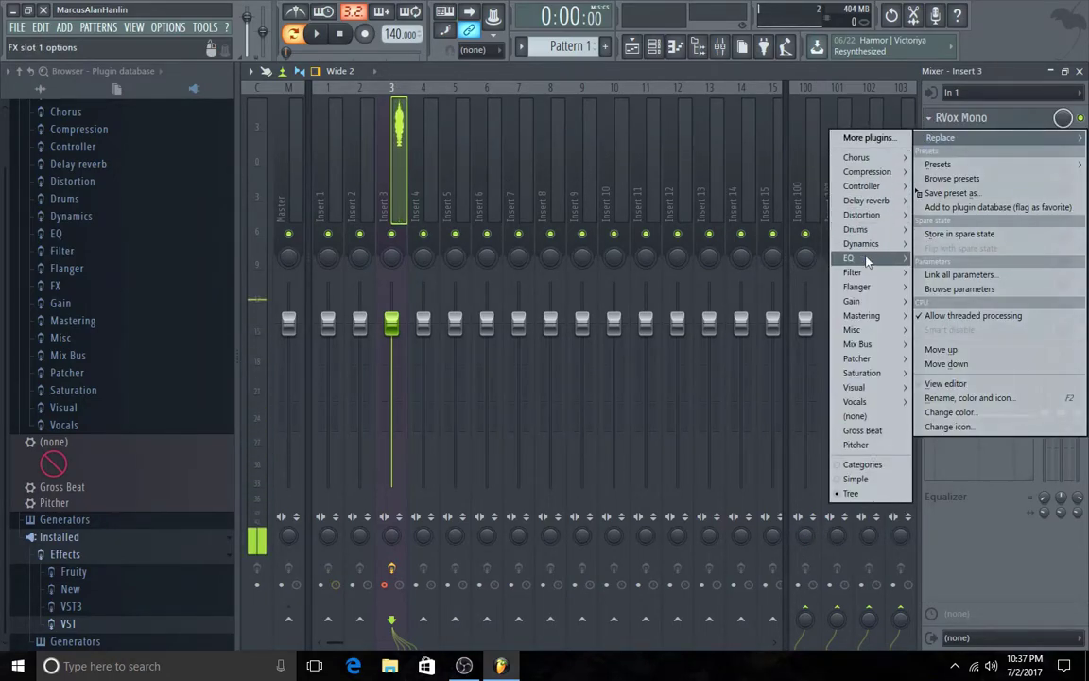
mouse_move(863, 319)
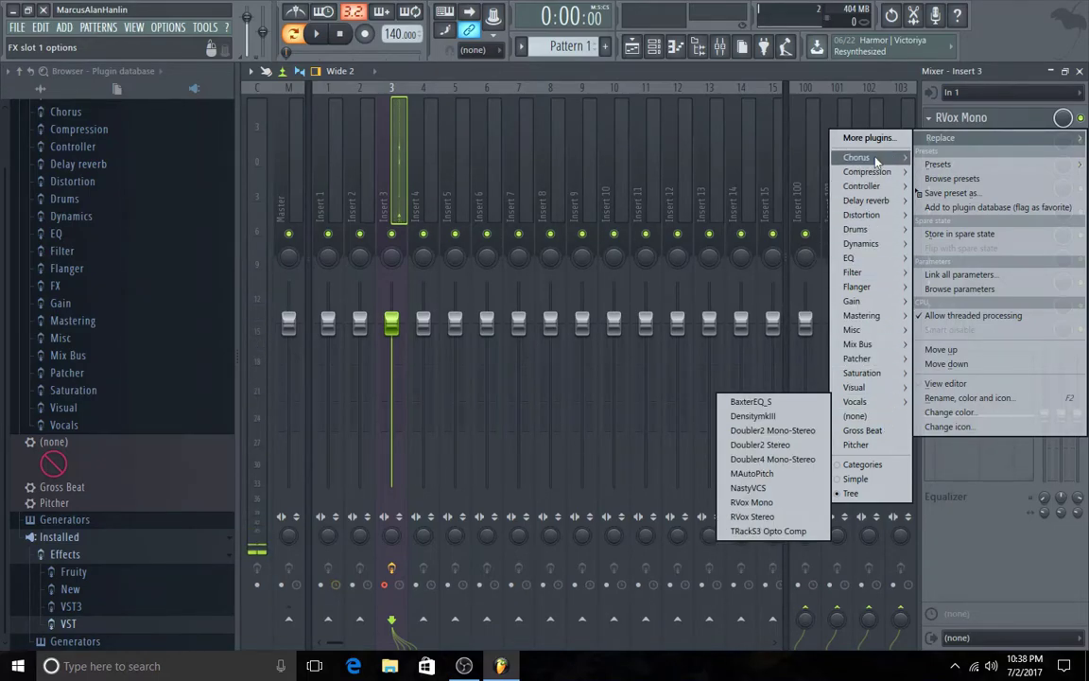
mouse_move(856, 172)
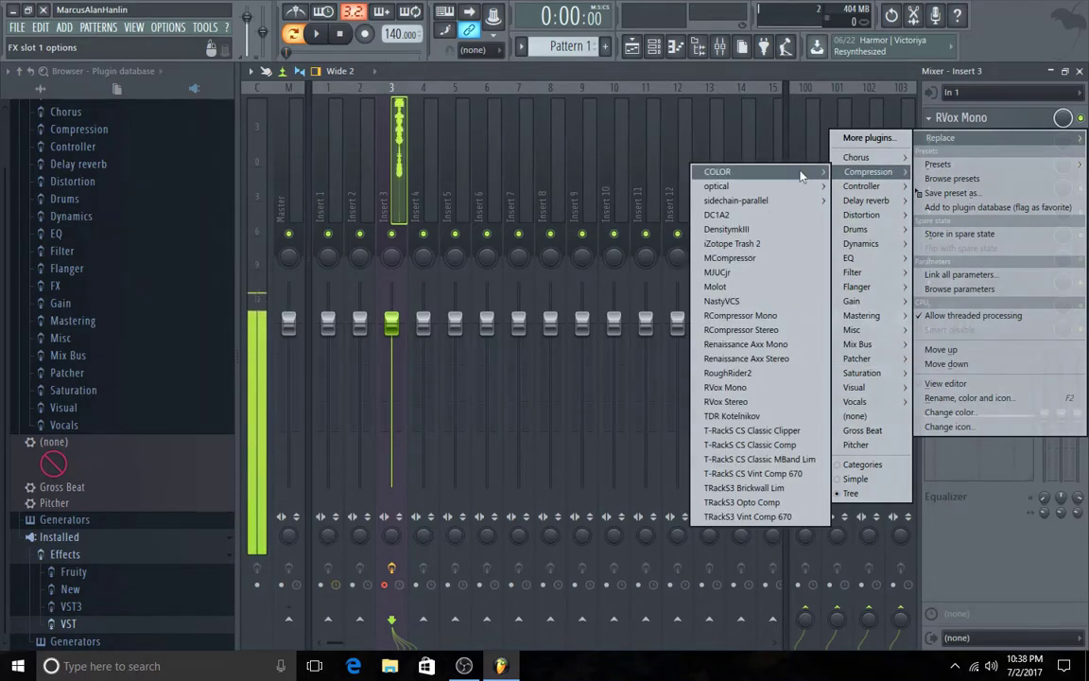
mouse_move(796, 176)
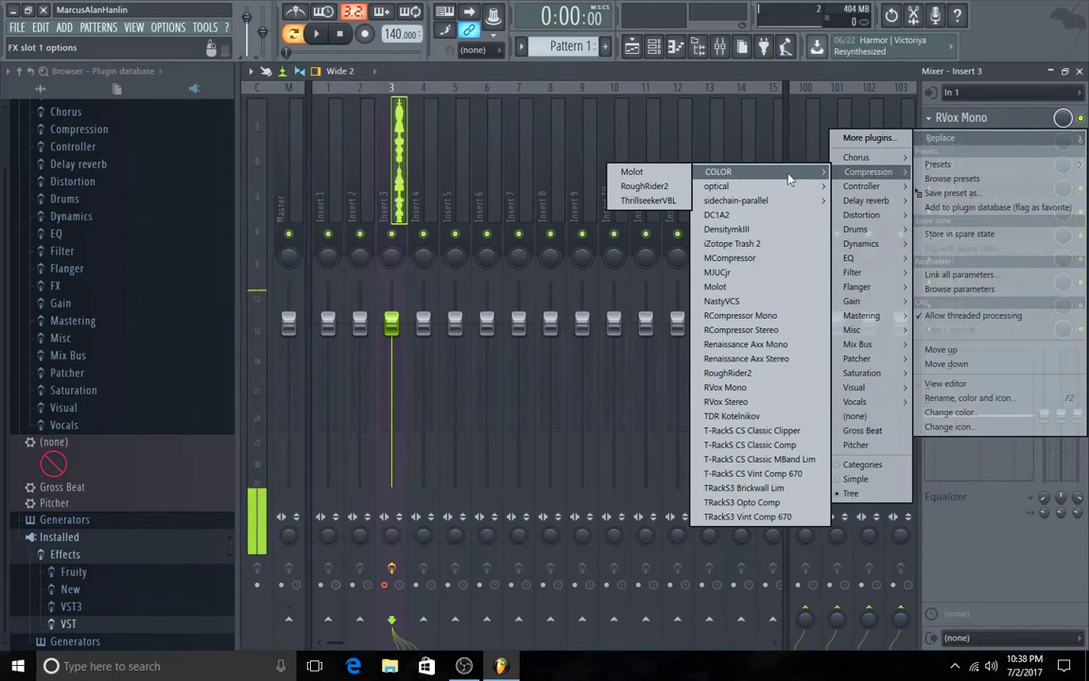
mouse_move(796, 208)
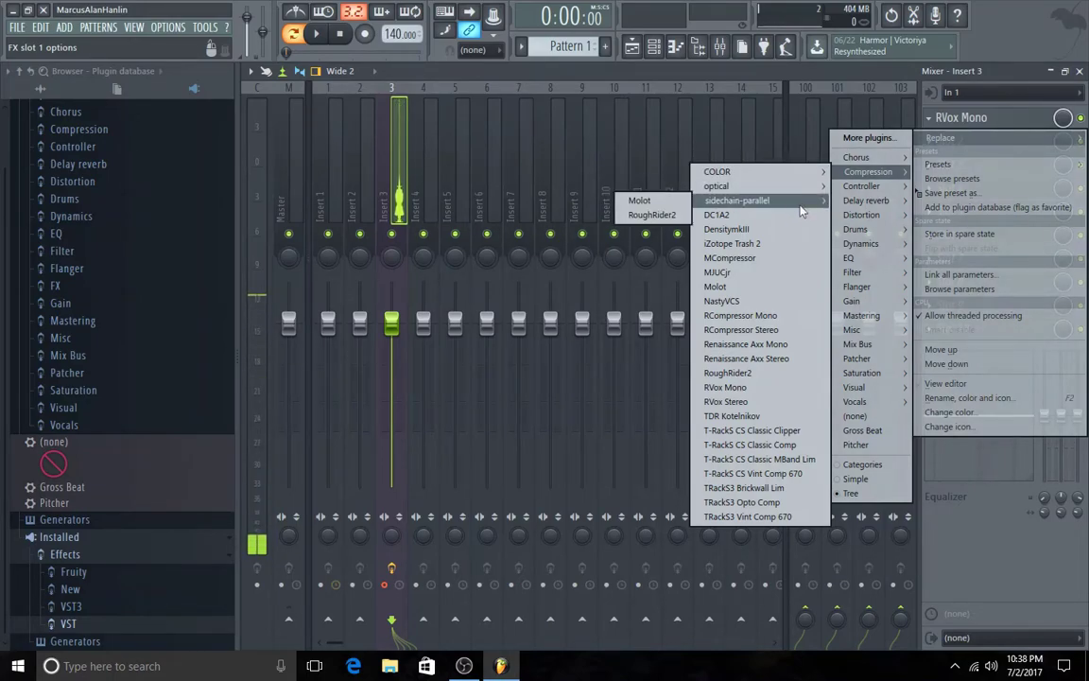
mouse_move(866, 200)
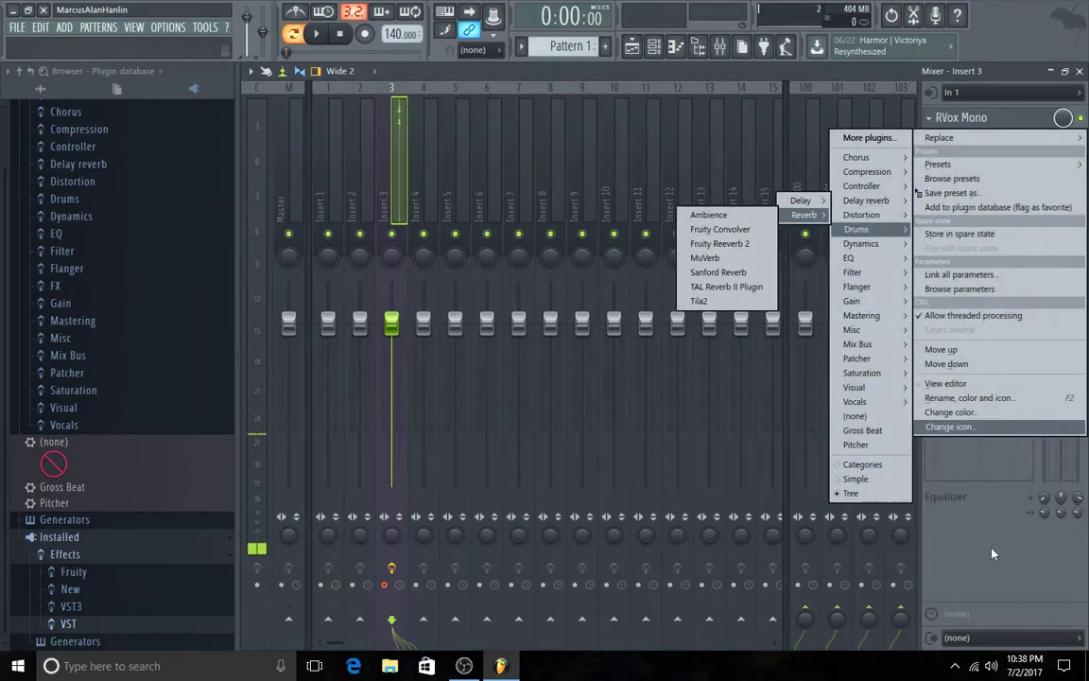
left_click(993, 554)
left_click(13, 10)
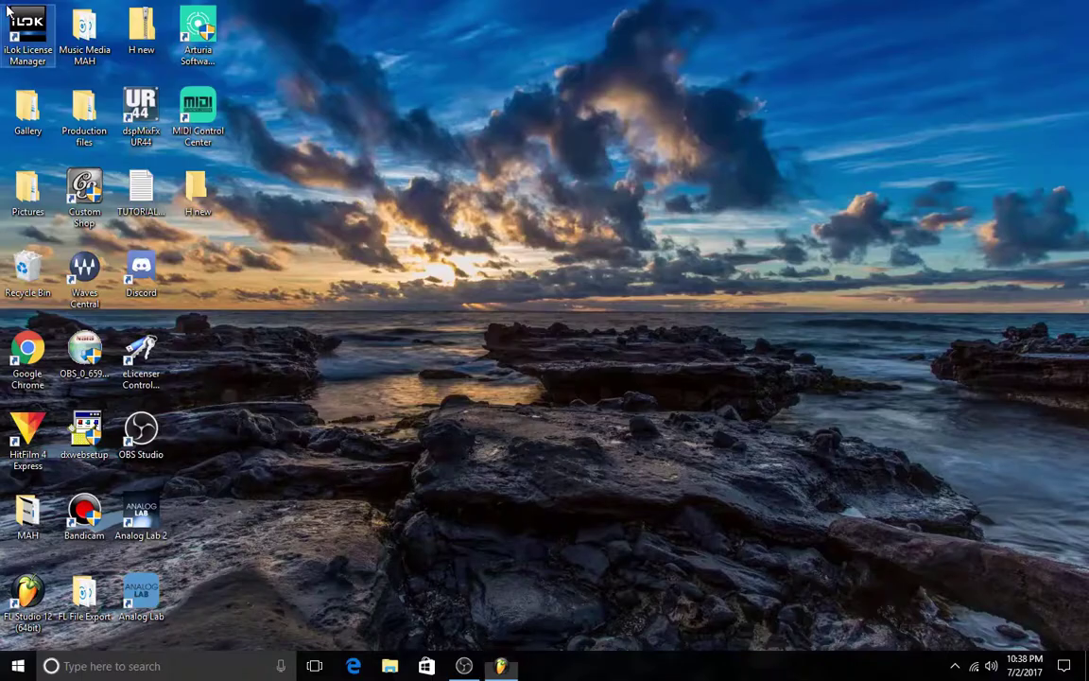
Step: Open File Explorer and browse the C: drive into Program Files (x86)
left_click(406, 670)
left_click(406, 669)
left_click(409, 666)
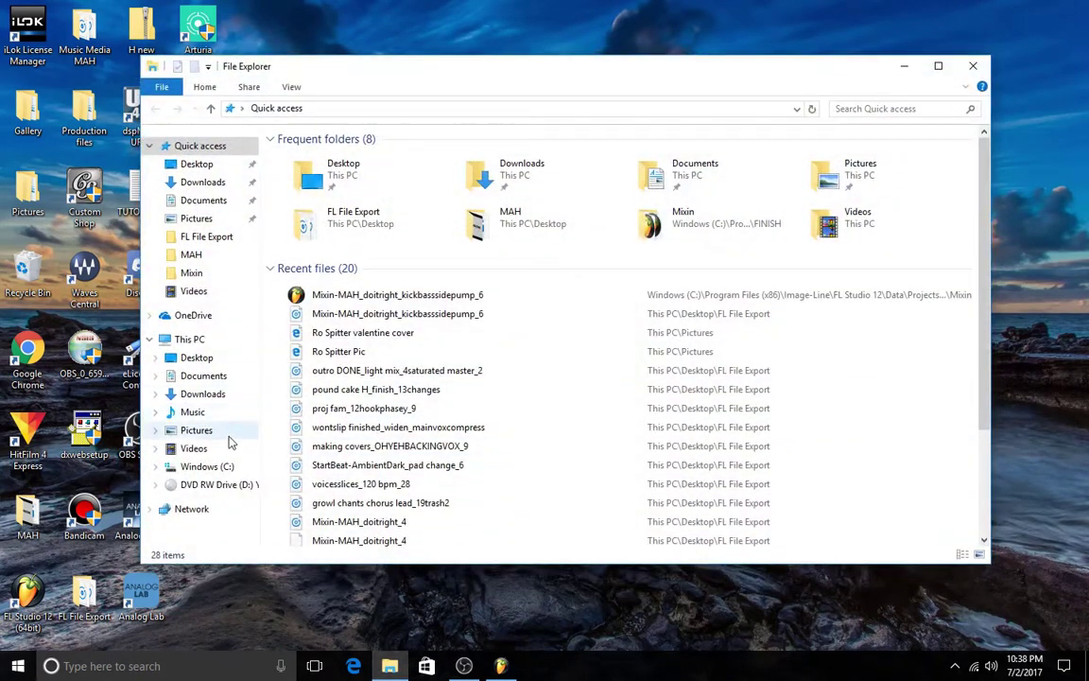
left_click(210, 467)
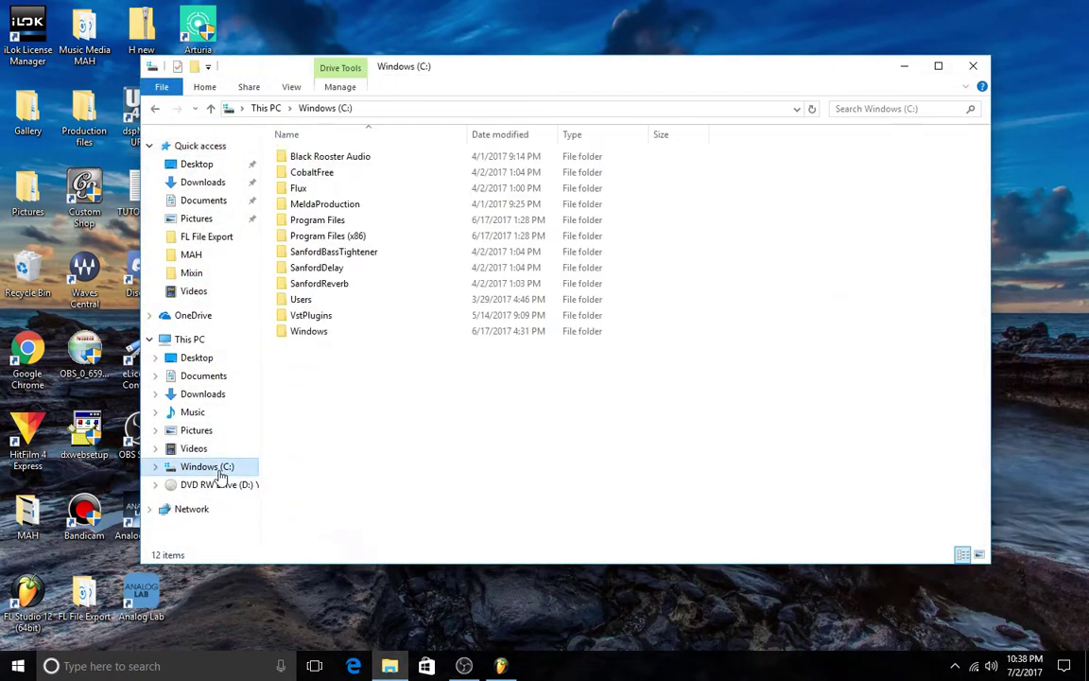
double_click(350, 236)
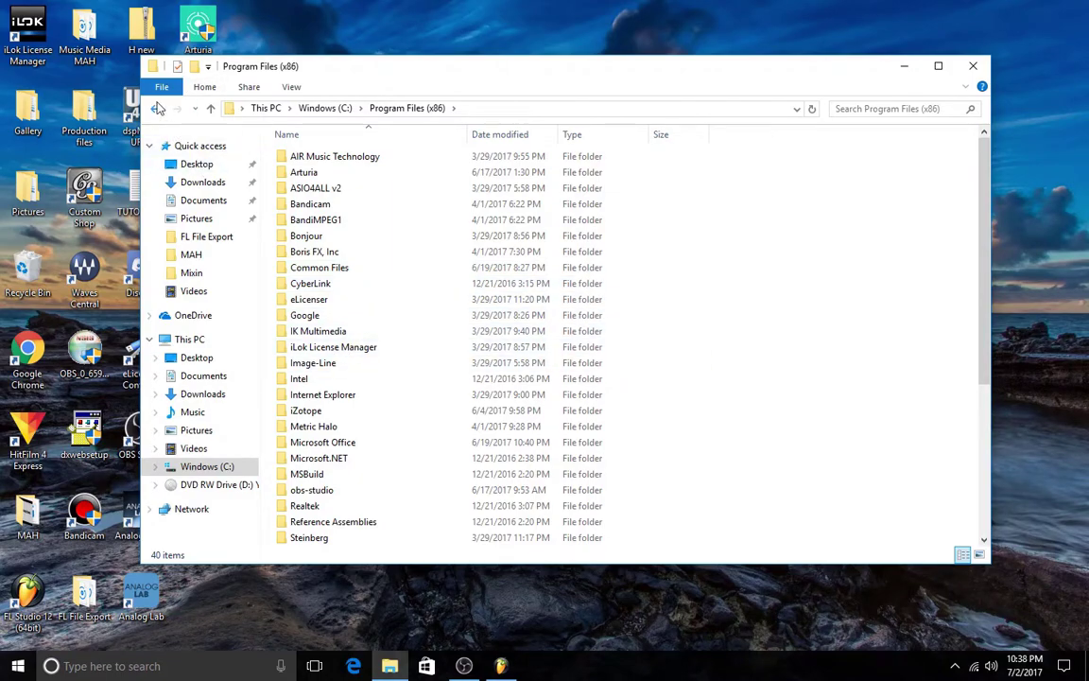
Step: Go back and open C:\Program Files\Image-Line instead
left_click(156, 107)
double_click(335, 218)
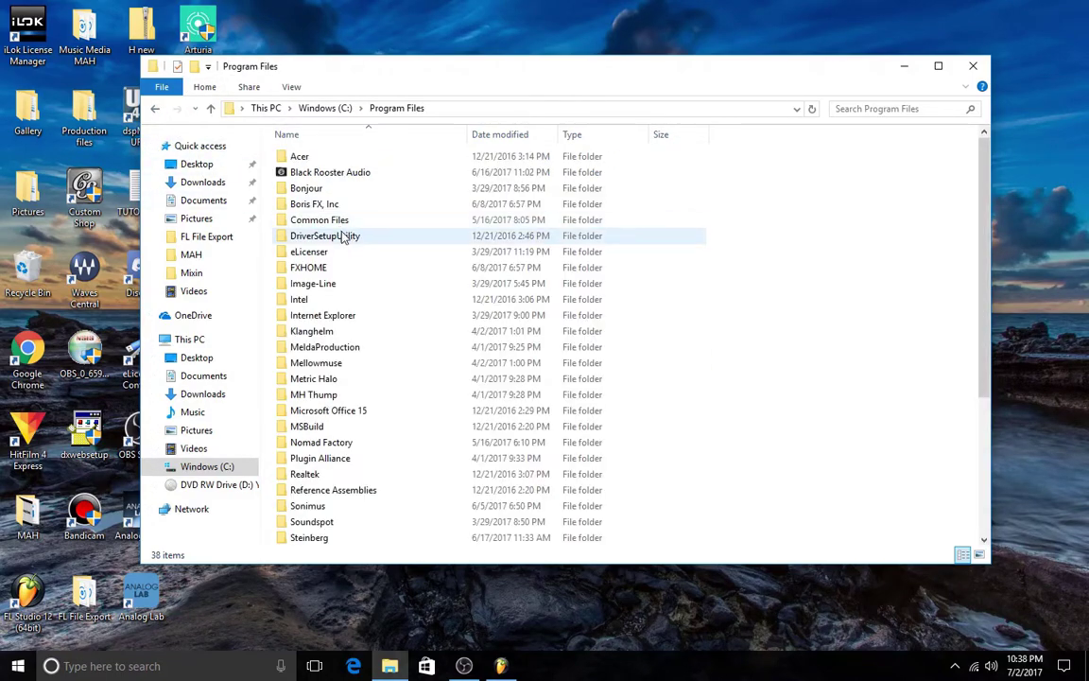
scroll(332, 468, "down", 1)
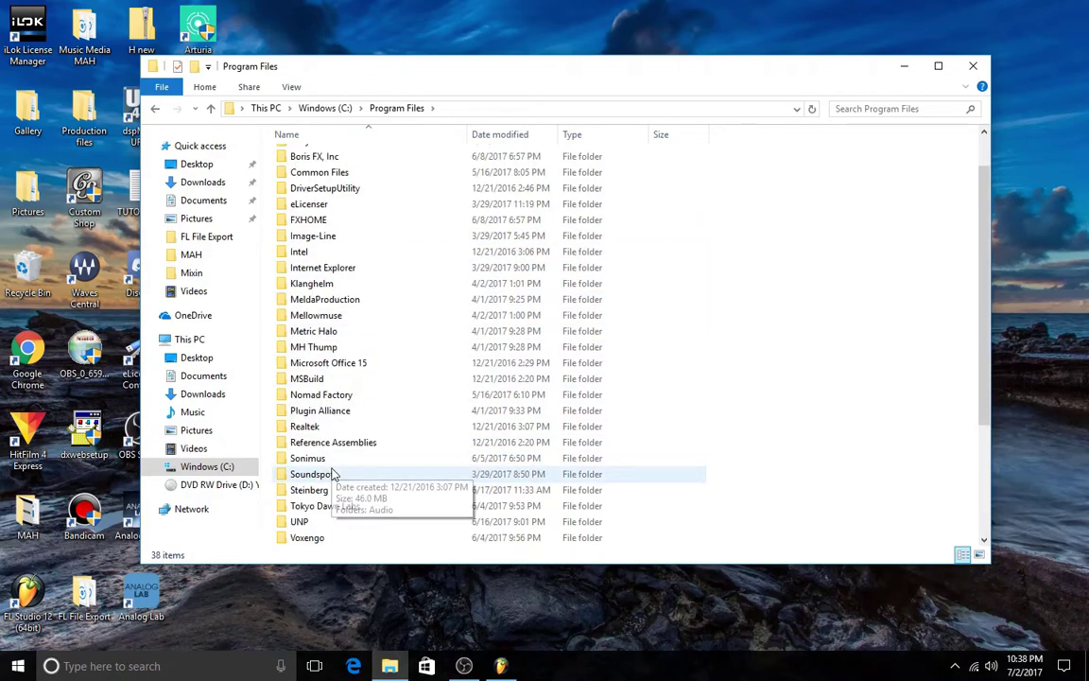
scroll(333, 472, "down", 2)
scroll(331, 474, "down", 2)
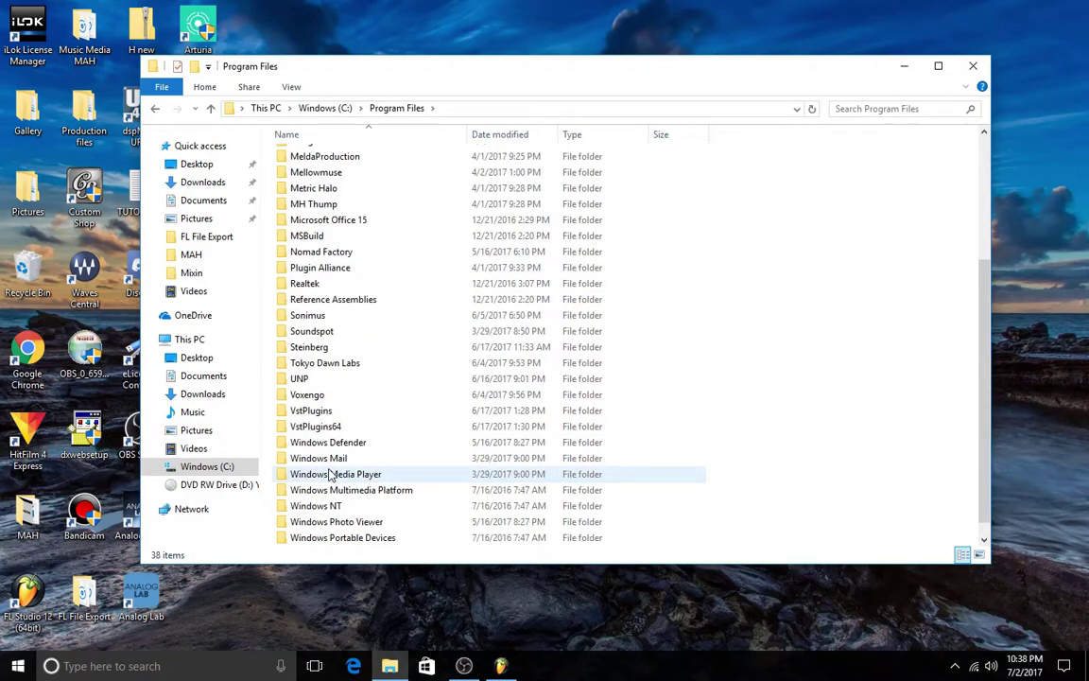
scroll(319, 423, "up", 5)
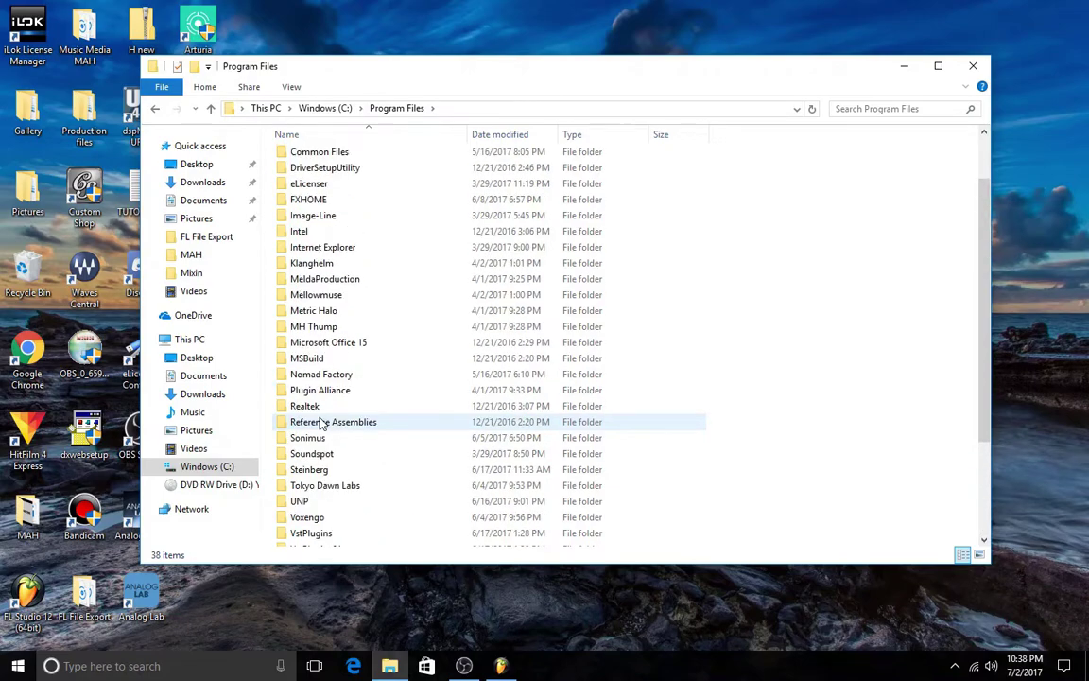
double_click(307, 271)
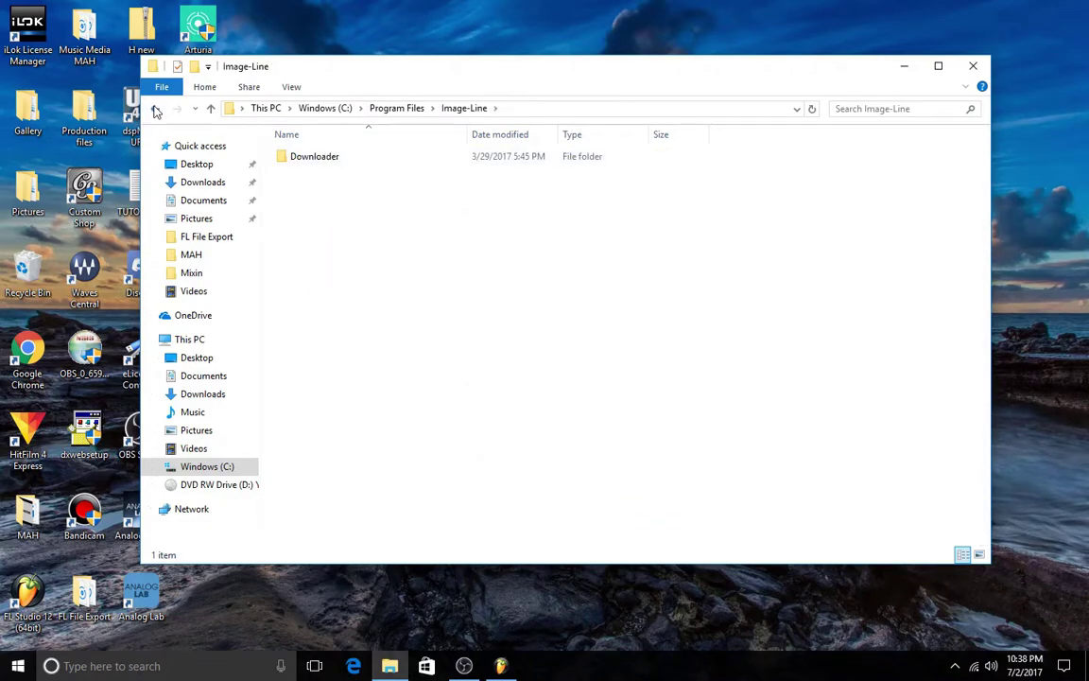
Step: Navigate to Program Files (x86)\Image-Line\FL Studio 12\Data\Patches\Plugin database
left_click(156, 110)
left_click(156, 110)
double_click(351, 236)
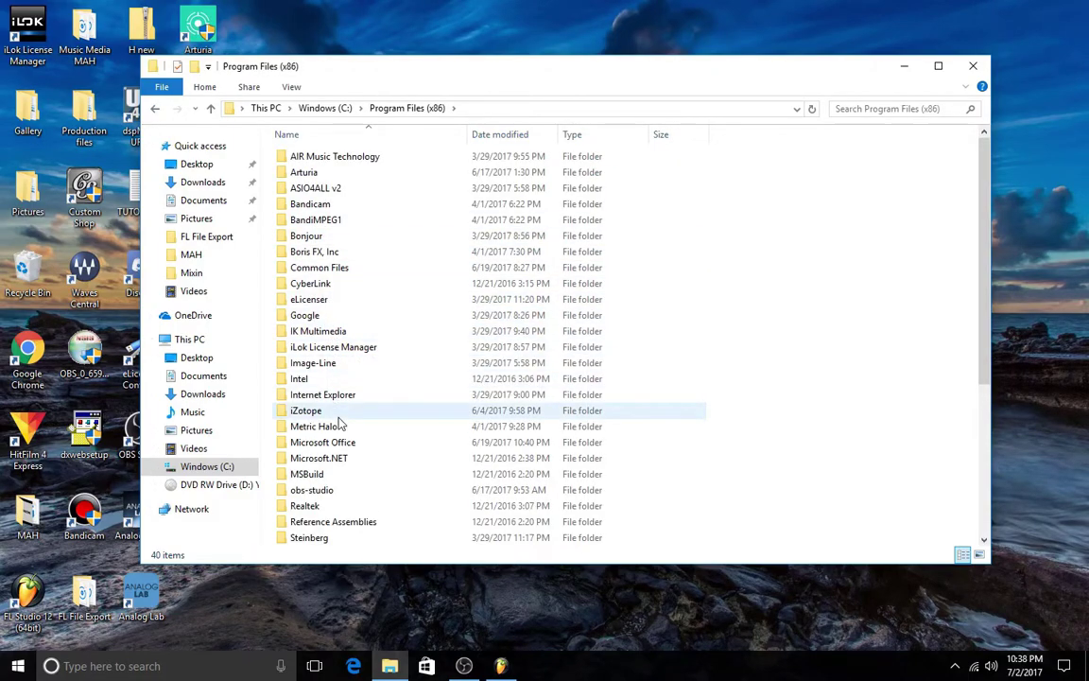
double_click(322, 365)
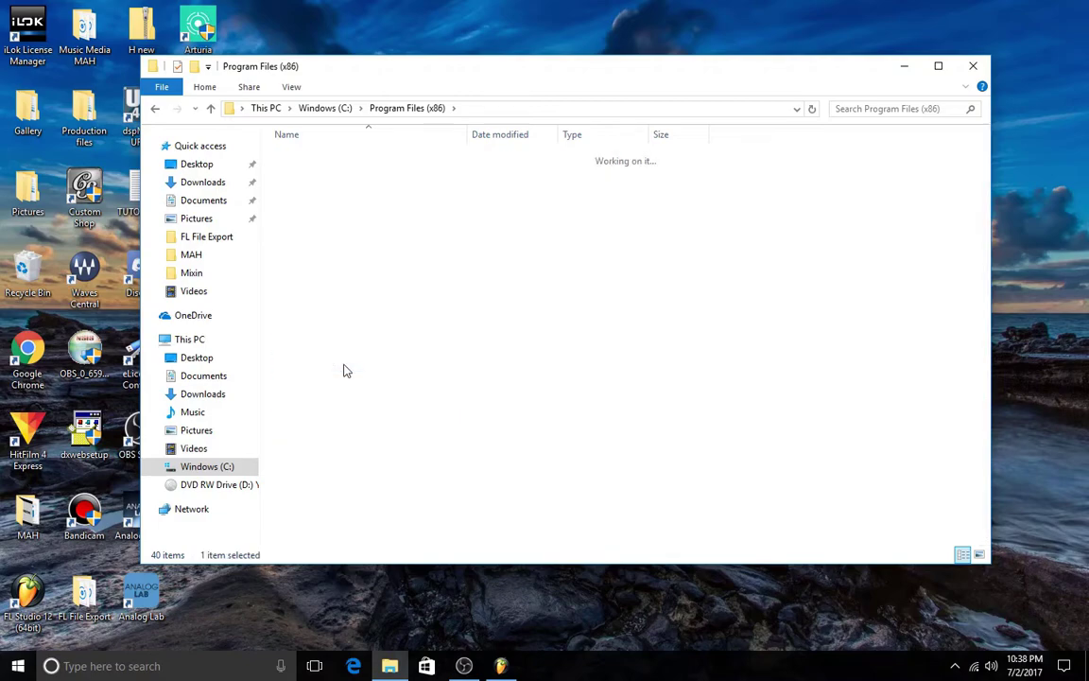
double_click(319, 176)
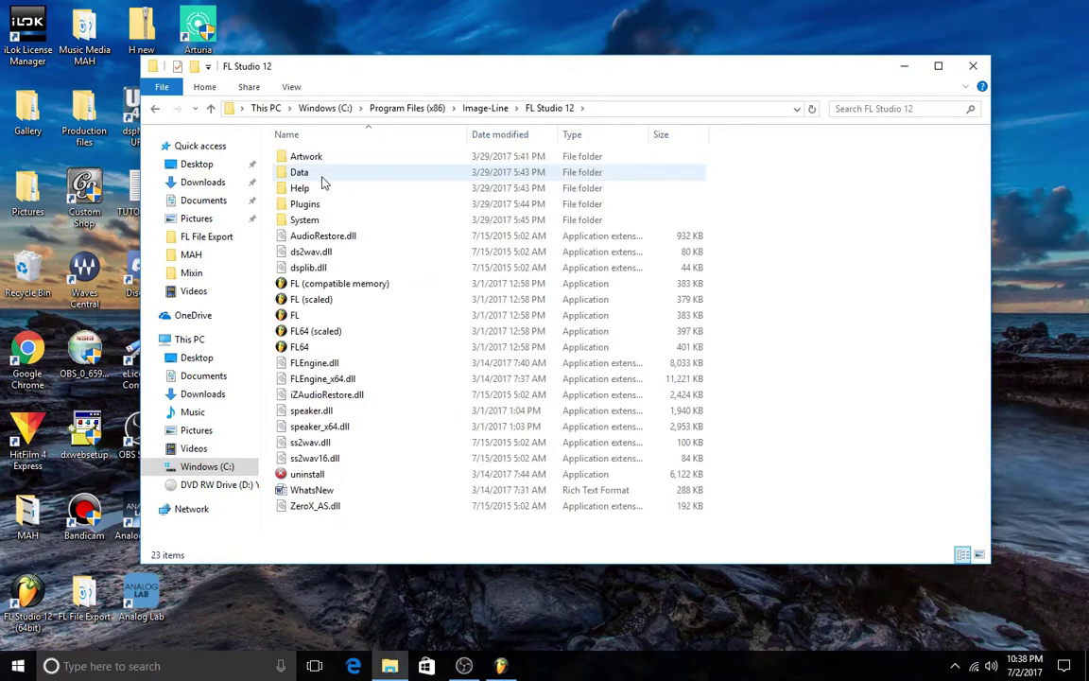
double_click(321, 176)
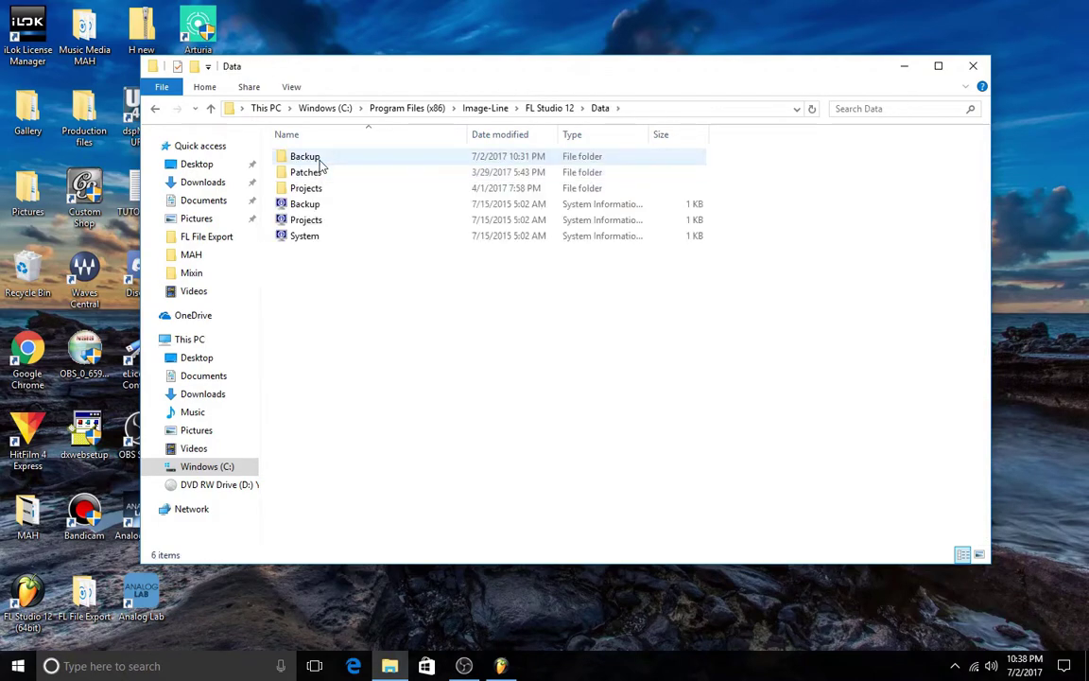
double_click(317, 174)
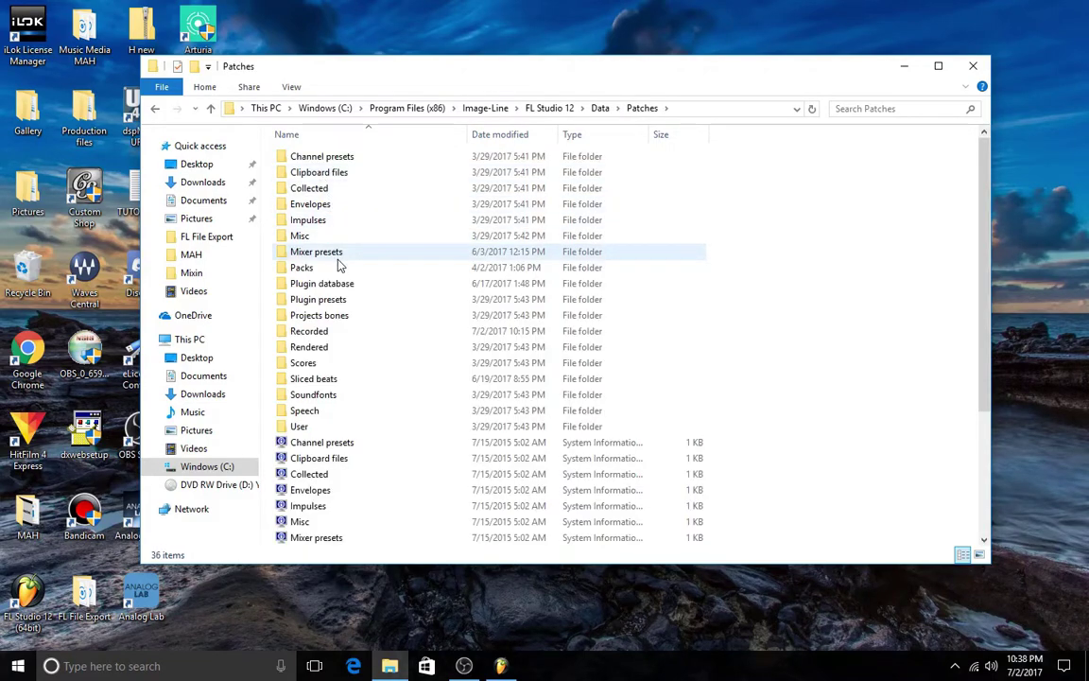
left_click(341, 287)
double_click(342, 288)
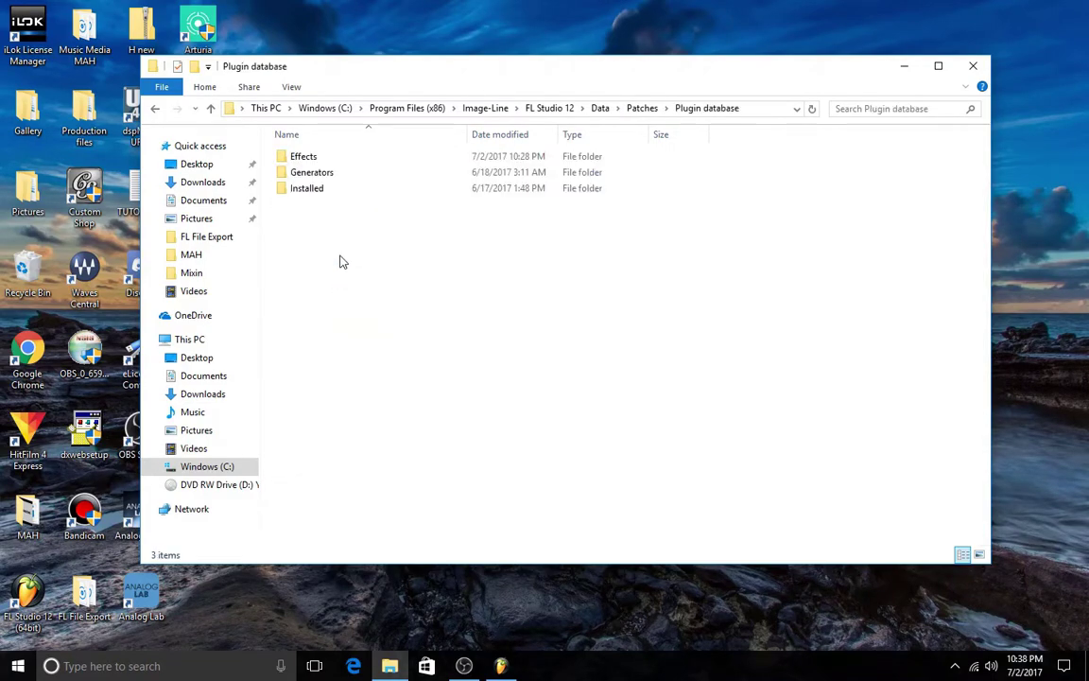
Step: Look inside Generators, then open the Effects category folder and browse its contents
double_click(314, 173)
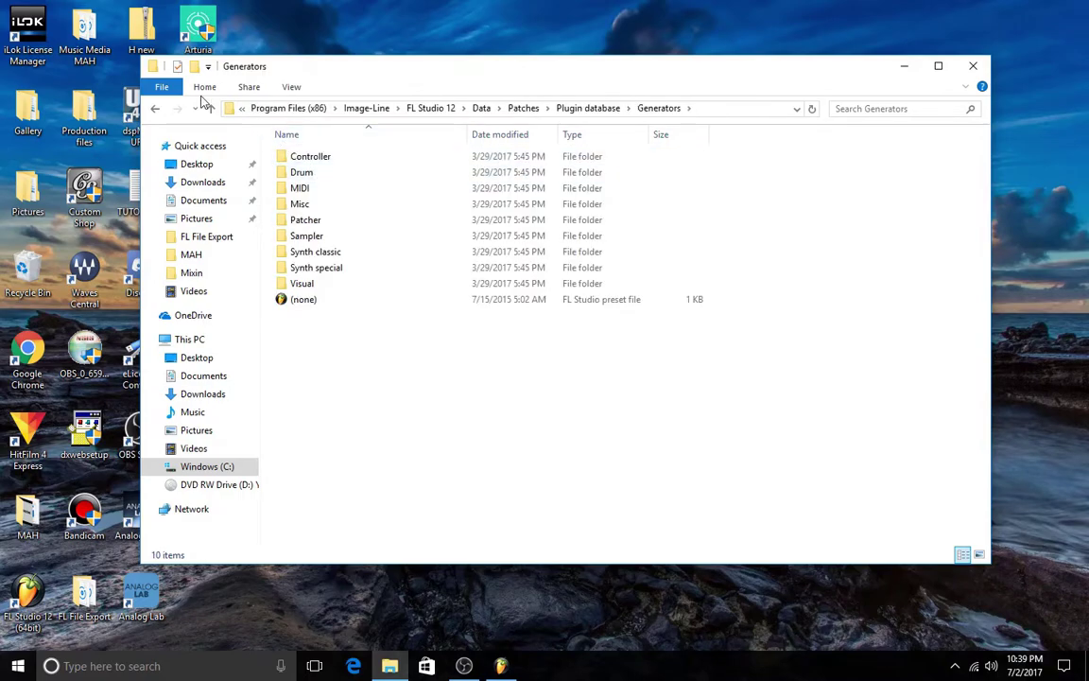
left_click(155, 107)
double_click(310, 157)
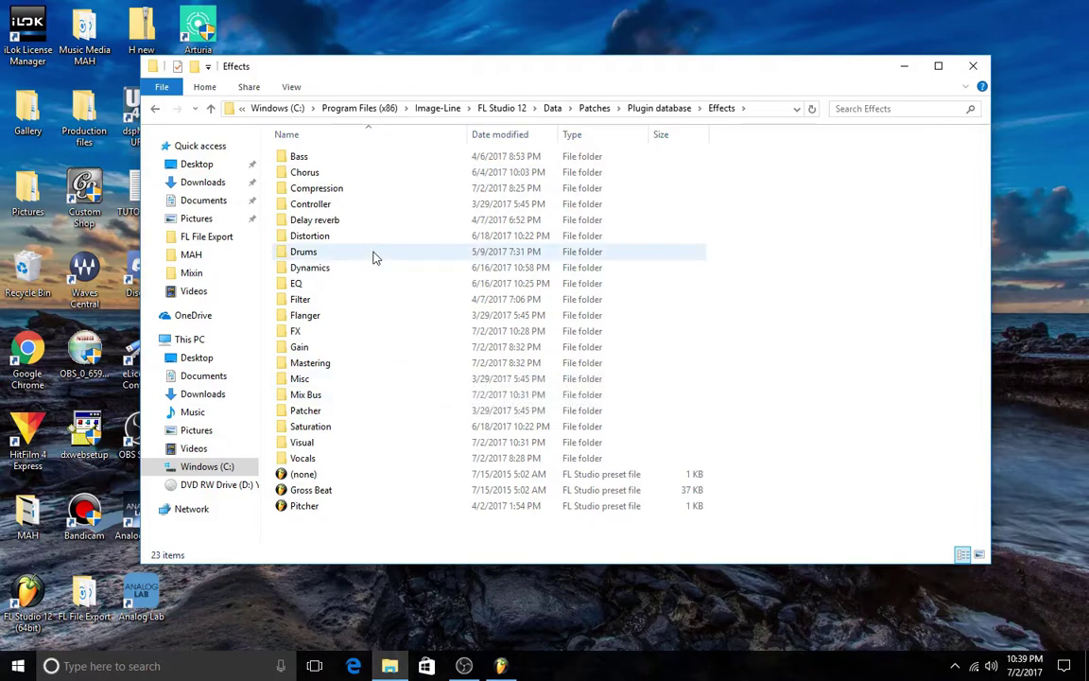
right_click(393, 285)
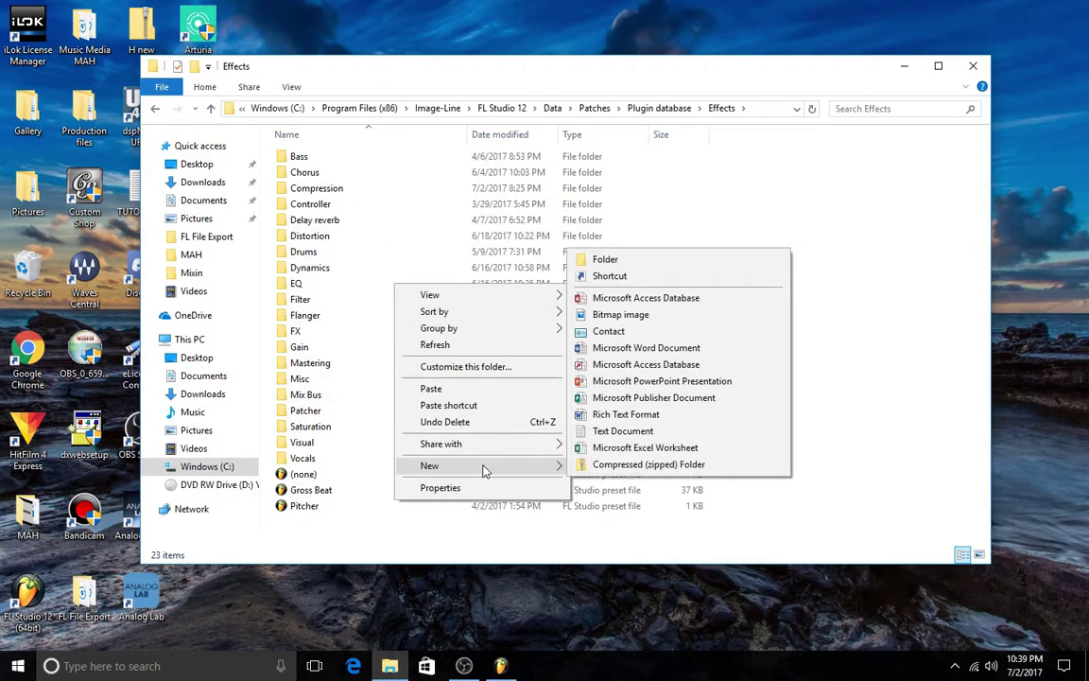
left_click(362, 227)
left_click(316, 220)
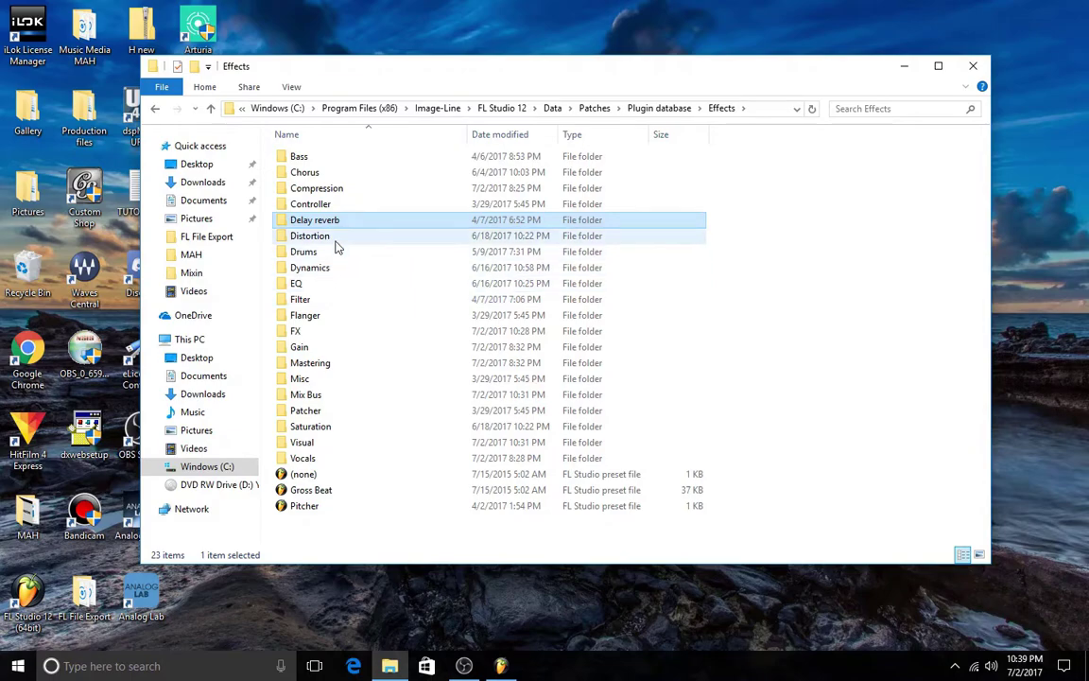
Step: Inspect the MJUCjr and RCompressor Mono presets in Compression, then return to Effects
left_click(308, 194)
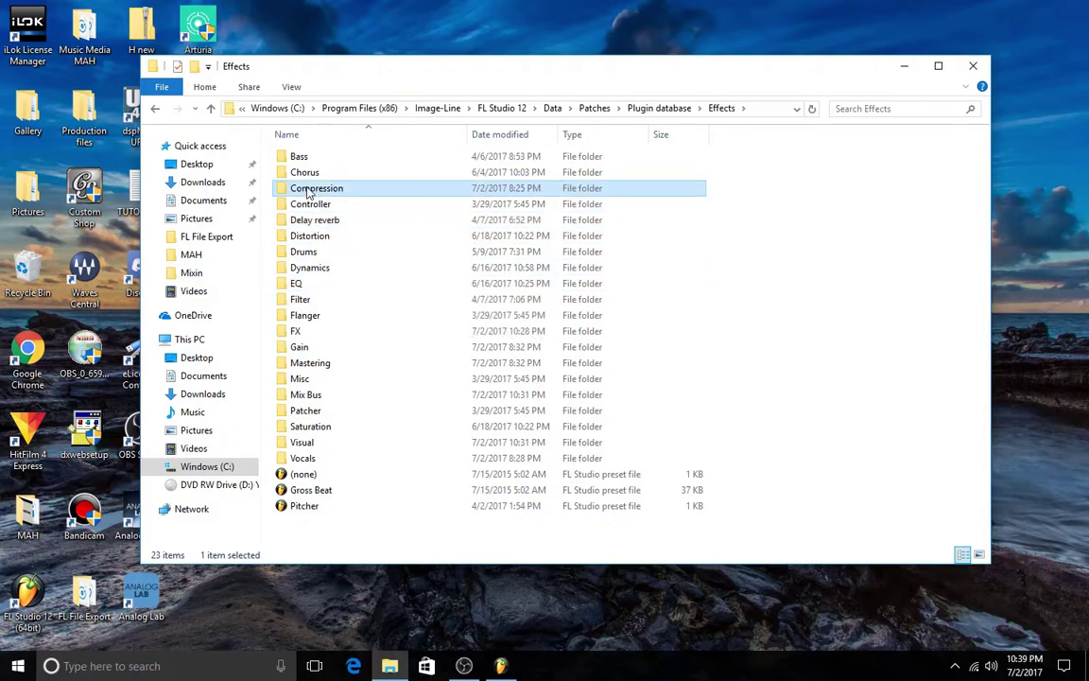
left_click(308, 190)
double_click(284, 190)
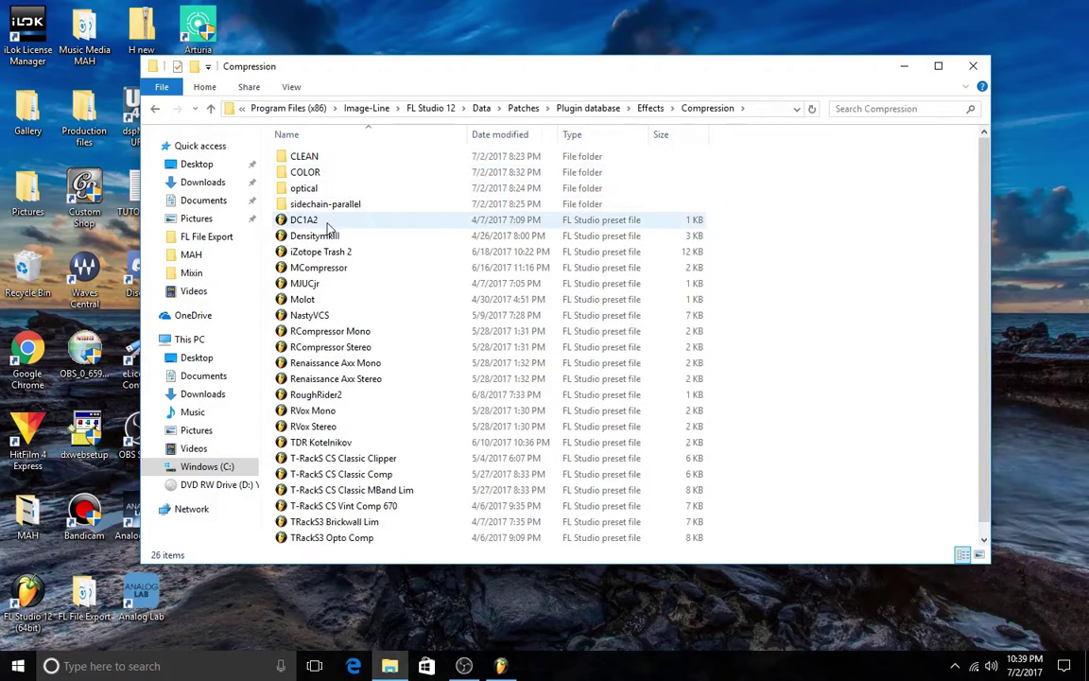
left_click(357, 283)
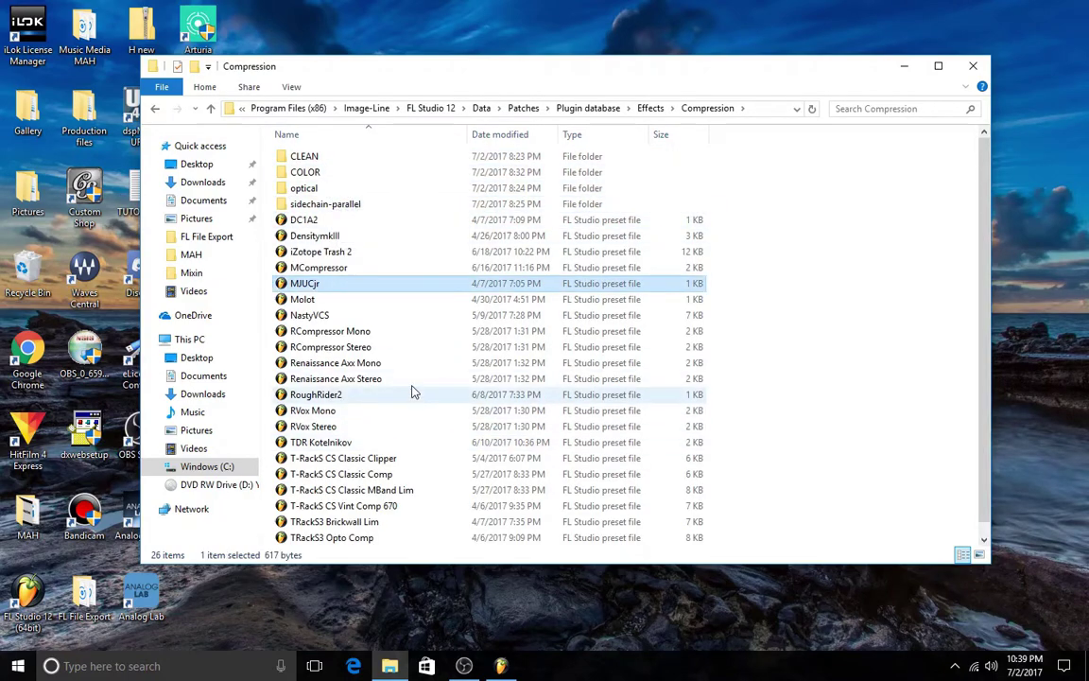
left_click(383, 330)
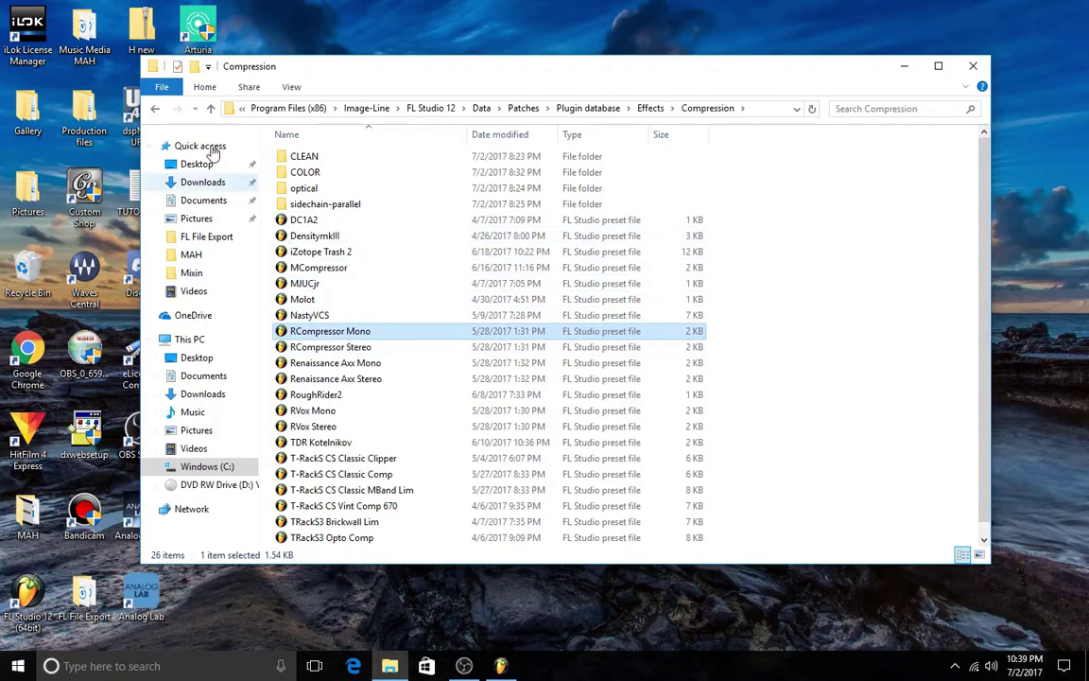
left_click(157, 108)
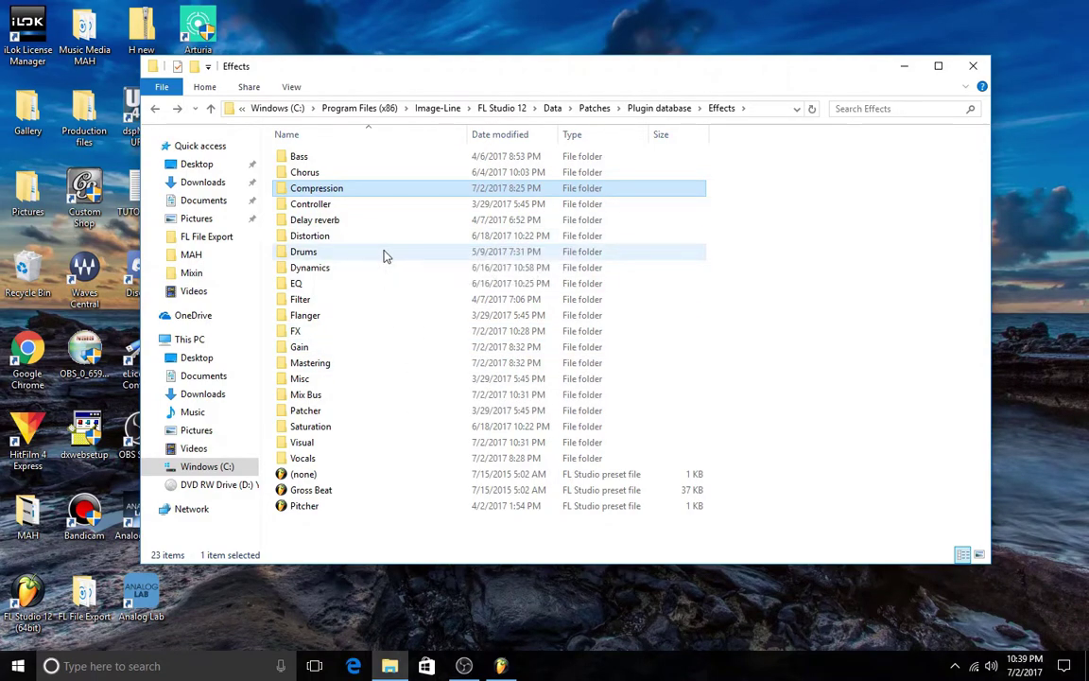
Step: Peek into the Filter and Flanger folders, returning to Effects each time
double_click(324, 300)
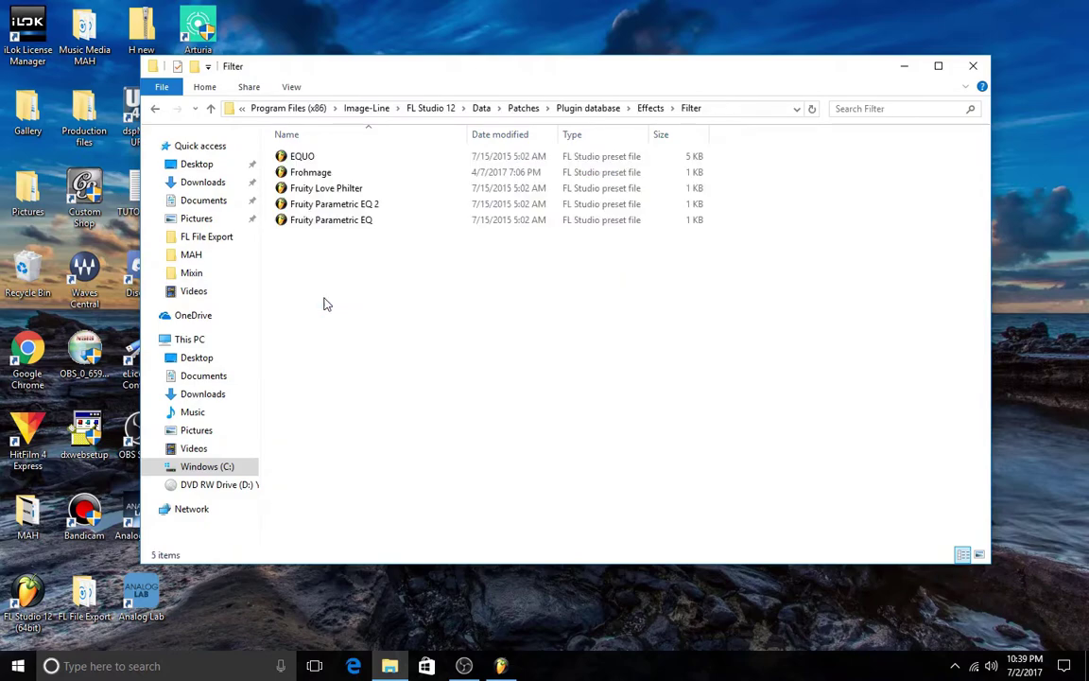
left_click(155, 108)
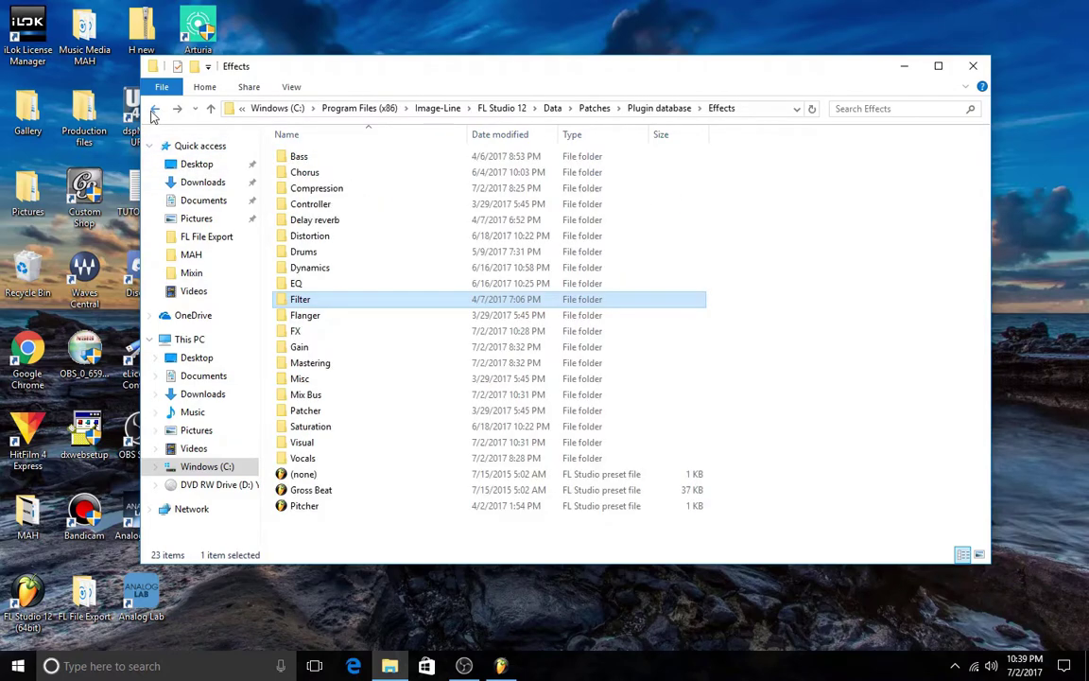
double_click(371, 319)
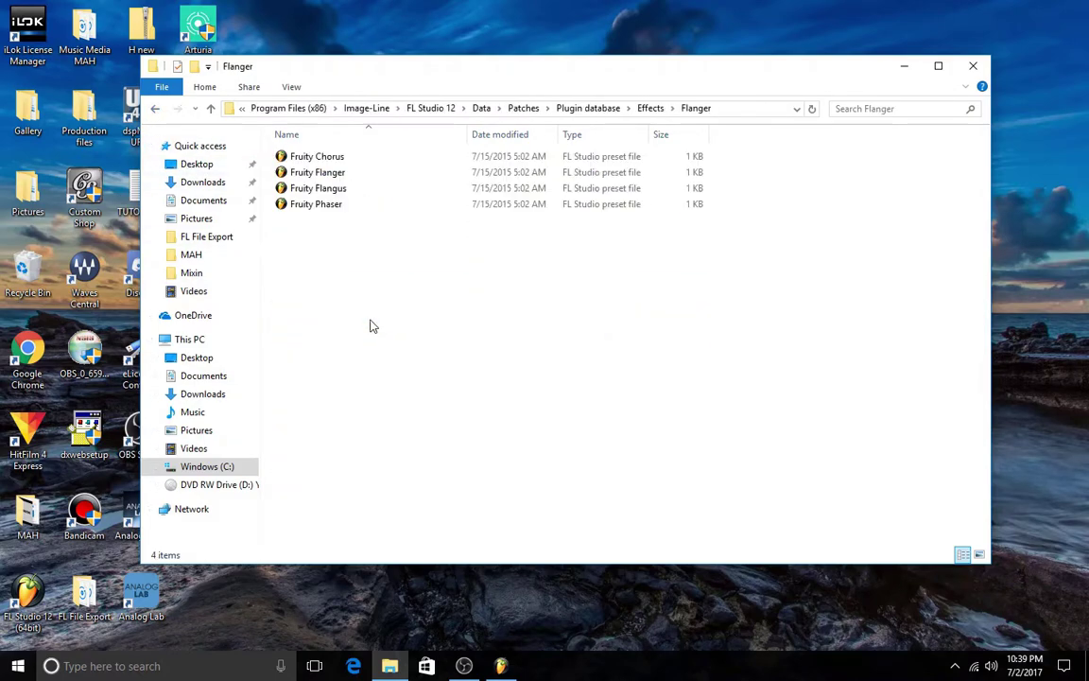
left_click(156, 106)
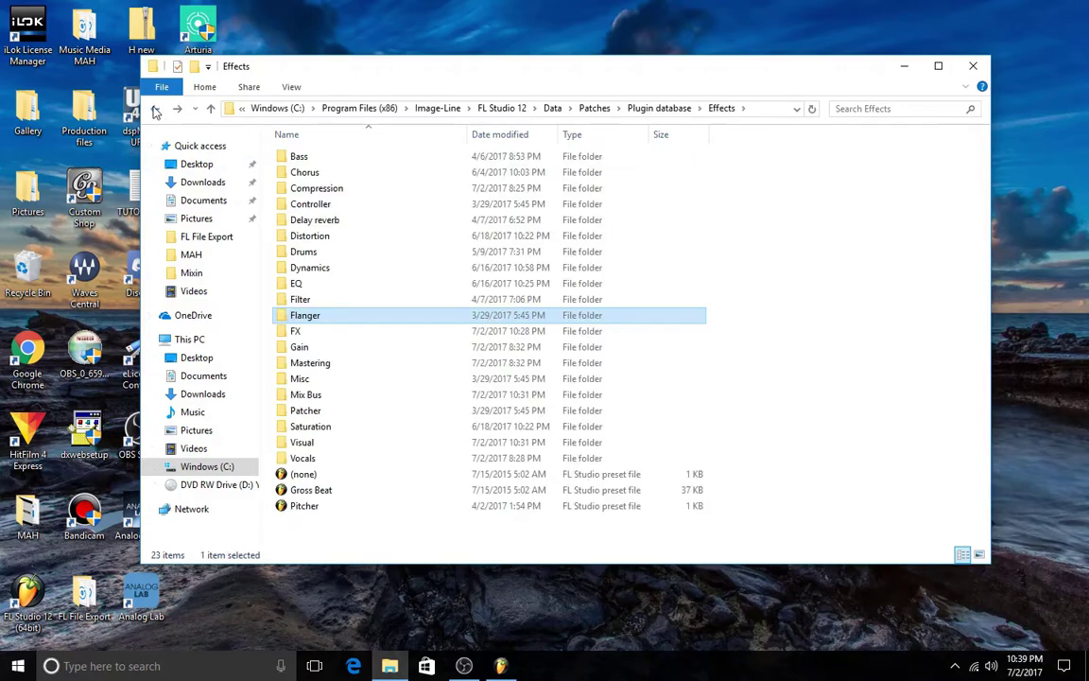
Step: Create a new folder named EXP inside Effects
right_click(442, 376)
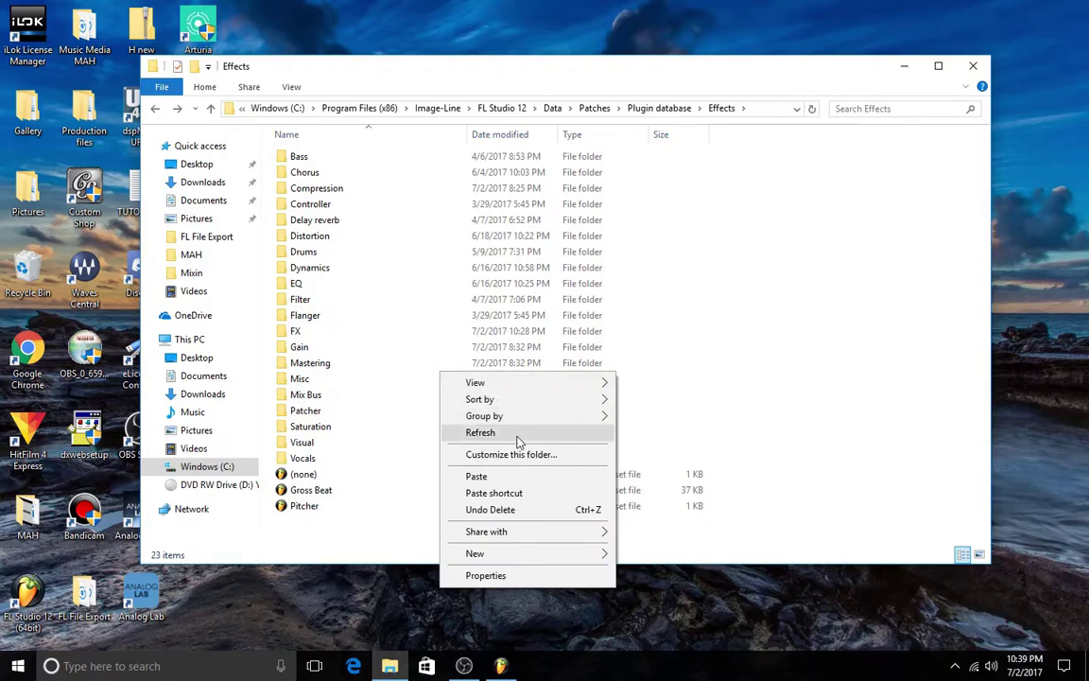
mouse_move(535, 552)
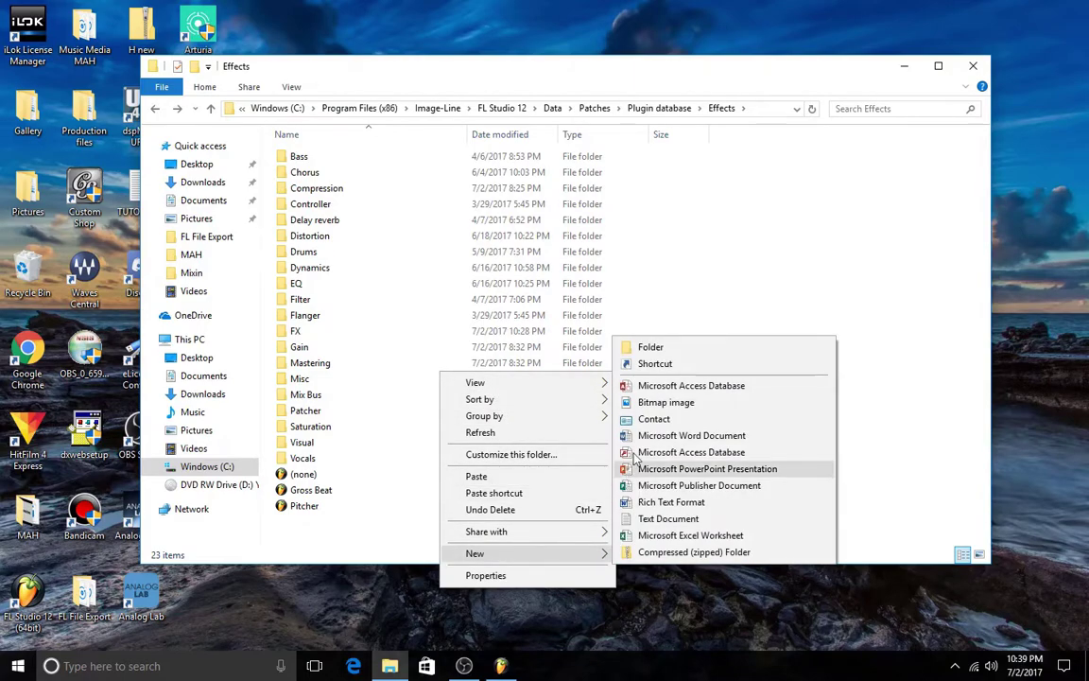
left_click(646, 347)
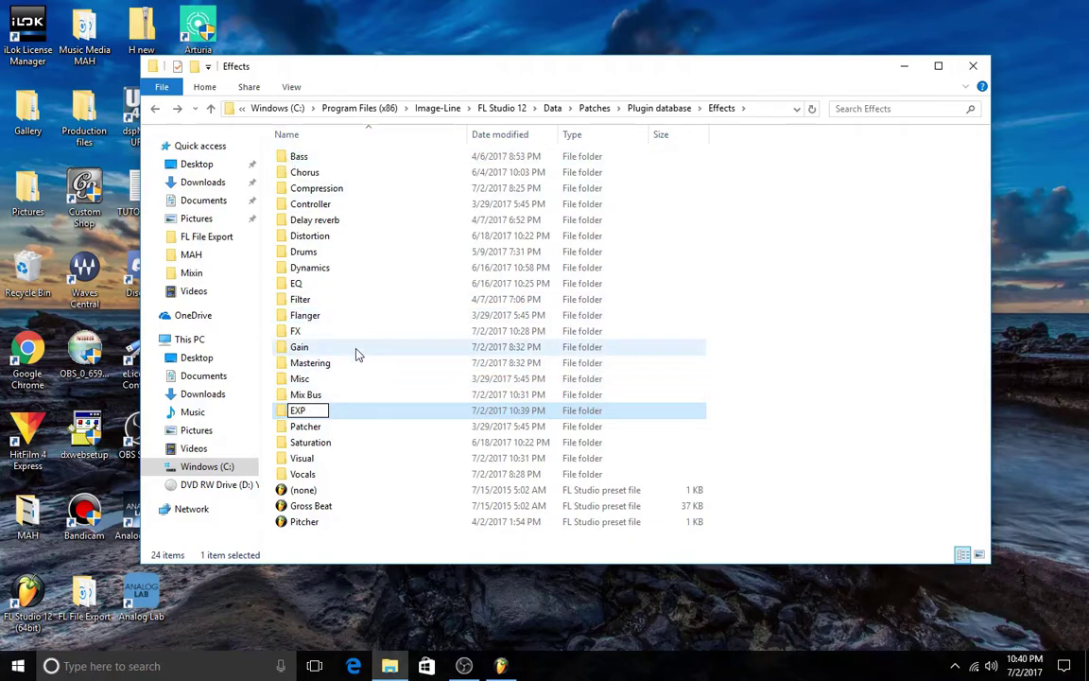
key("Return")
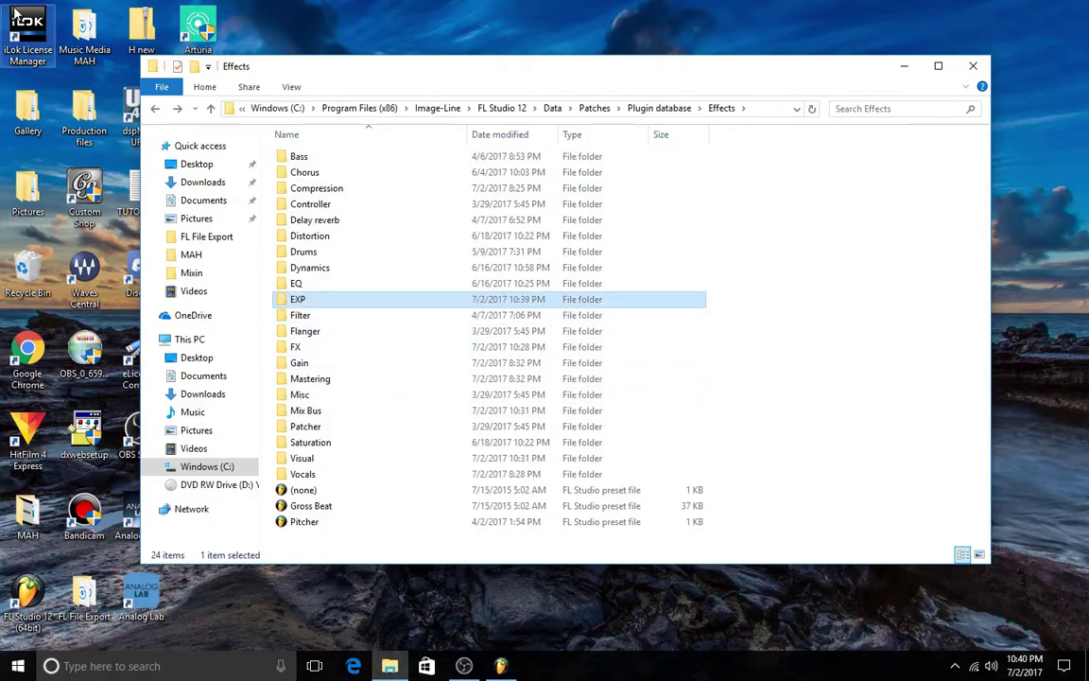
Step: Copy the Gross Beat preset to the clipboard
right_click(316, 506)
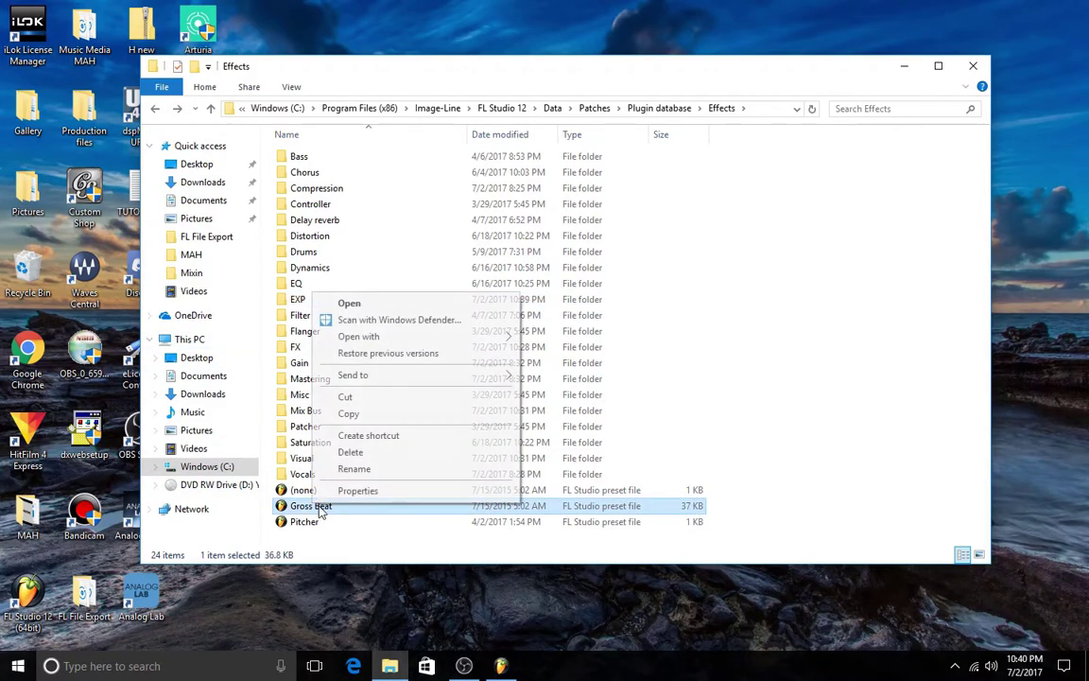
left_click(366, 417)
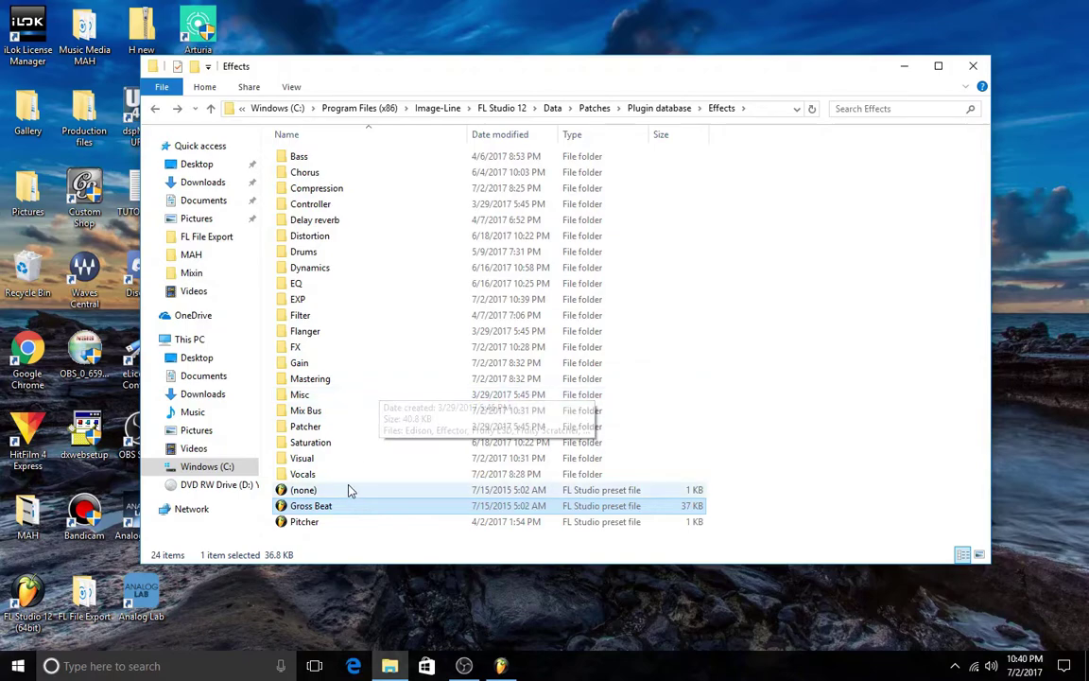
right_click(327, 510)
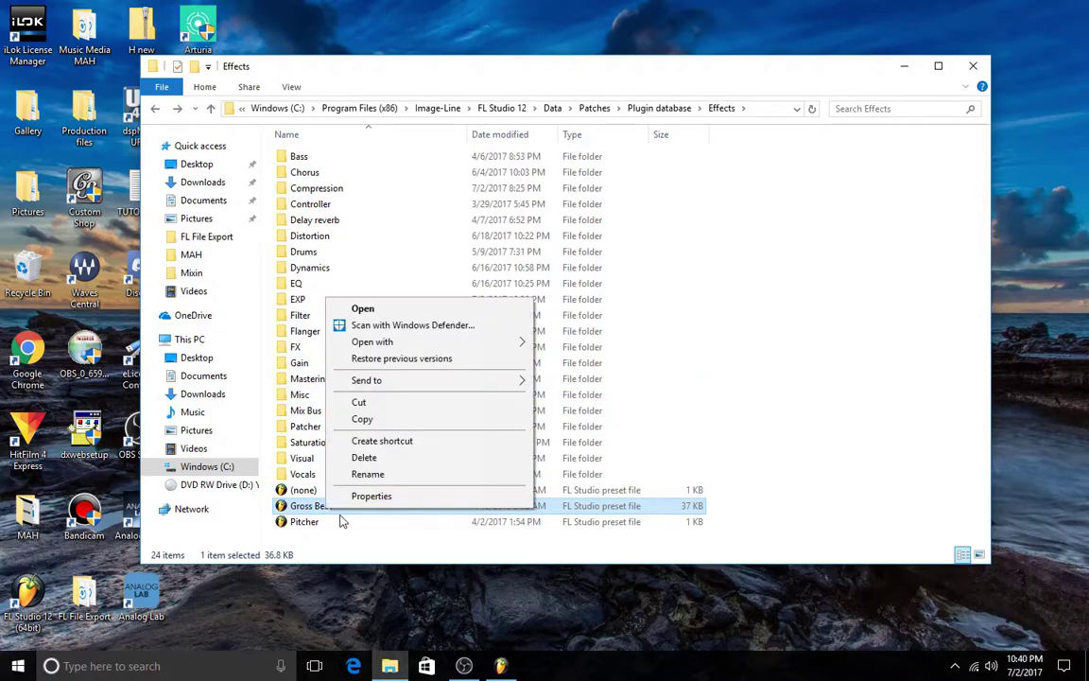
left_click(377, 421)
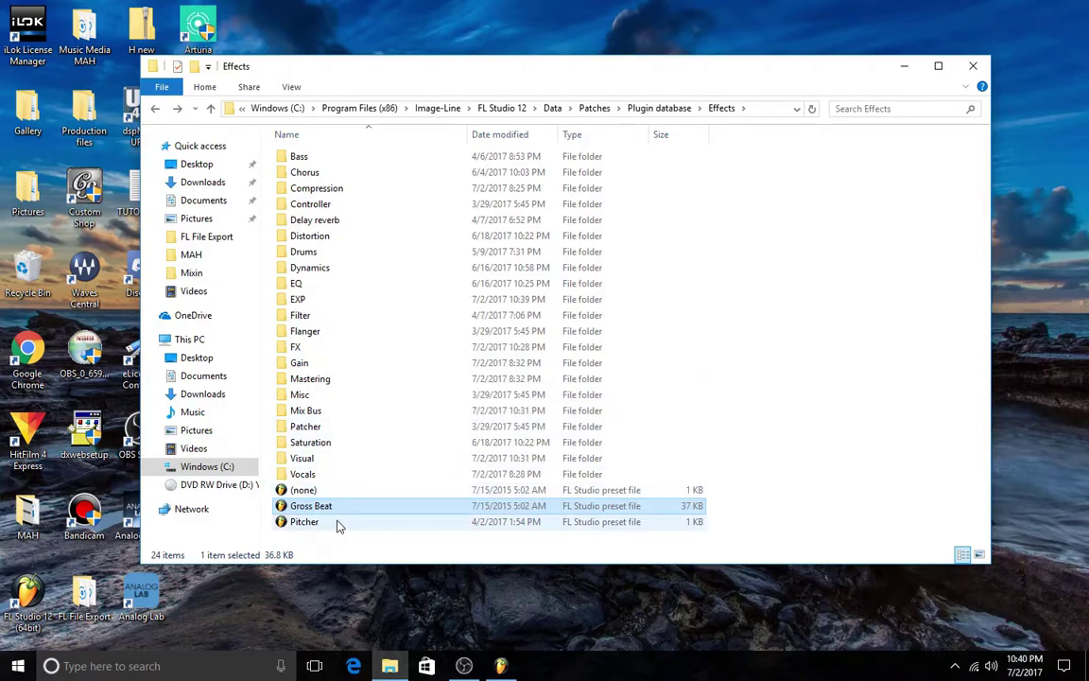
Step: Paste the Gross Beat preset into the EXP folder, then delete that copy
left_click(338, 460)
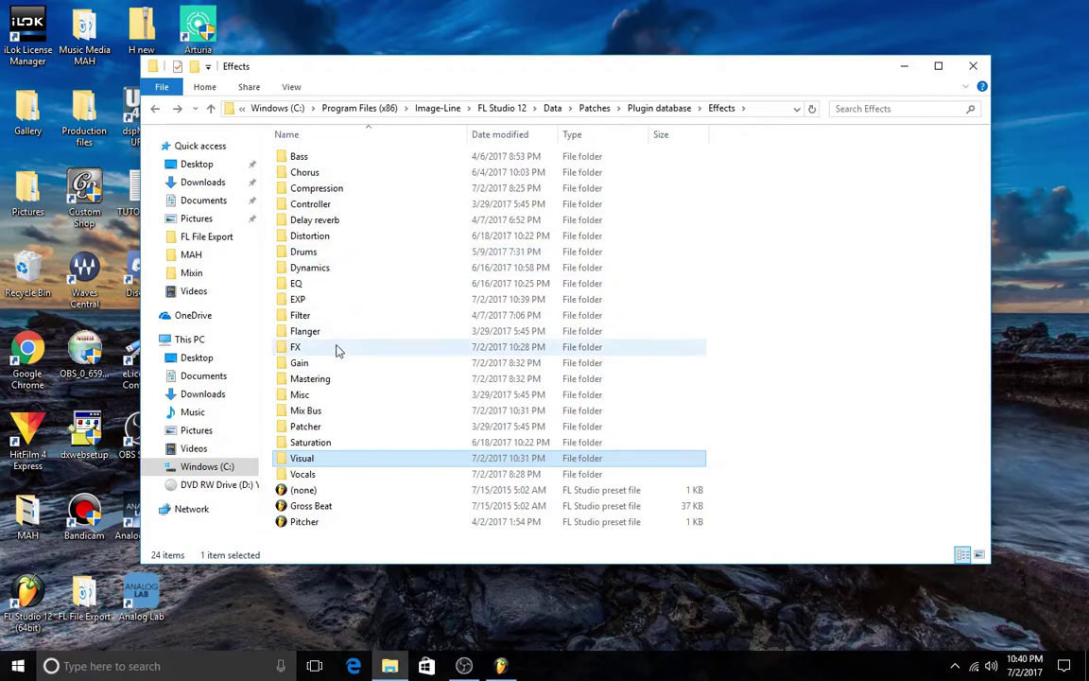
double_click(301, 299)
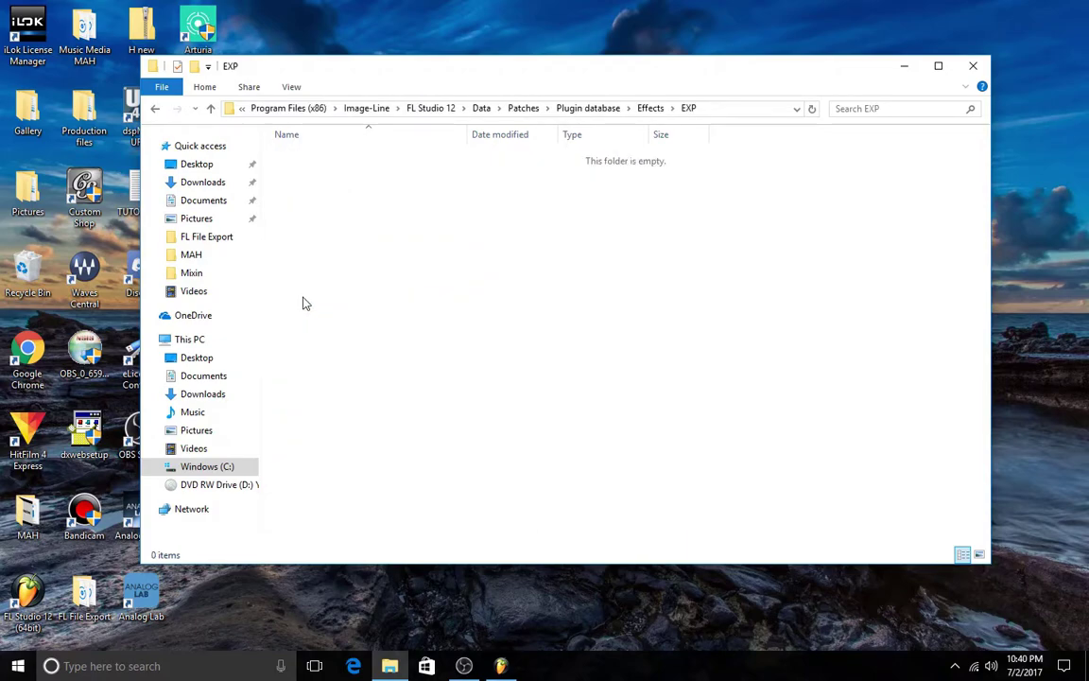
right_click(320, 296)
left_click(362, 393)
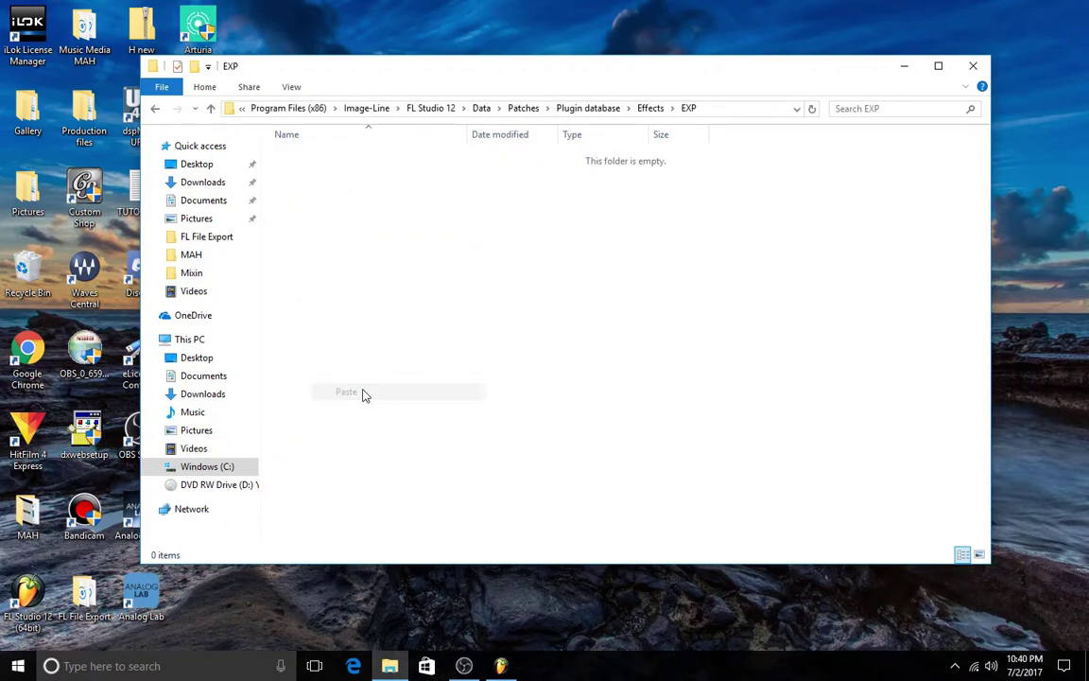
right_click(310, 158)
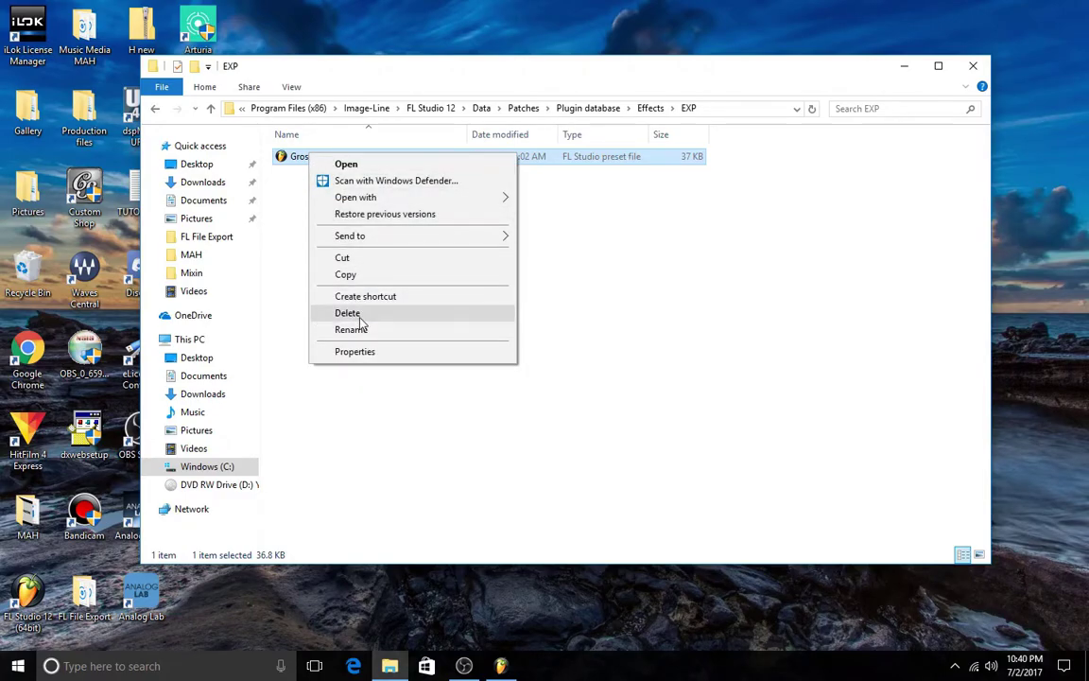
left_click(348, 309)
Step: Close the EXP window, return to FL Studio, and dismiss Slot 2's plugin picker twice
left_click(973, 67)
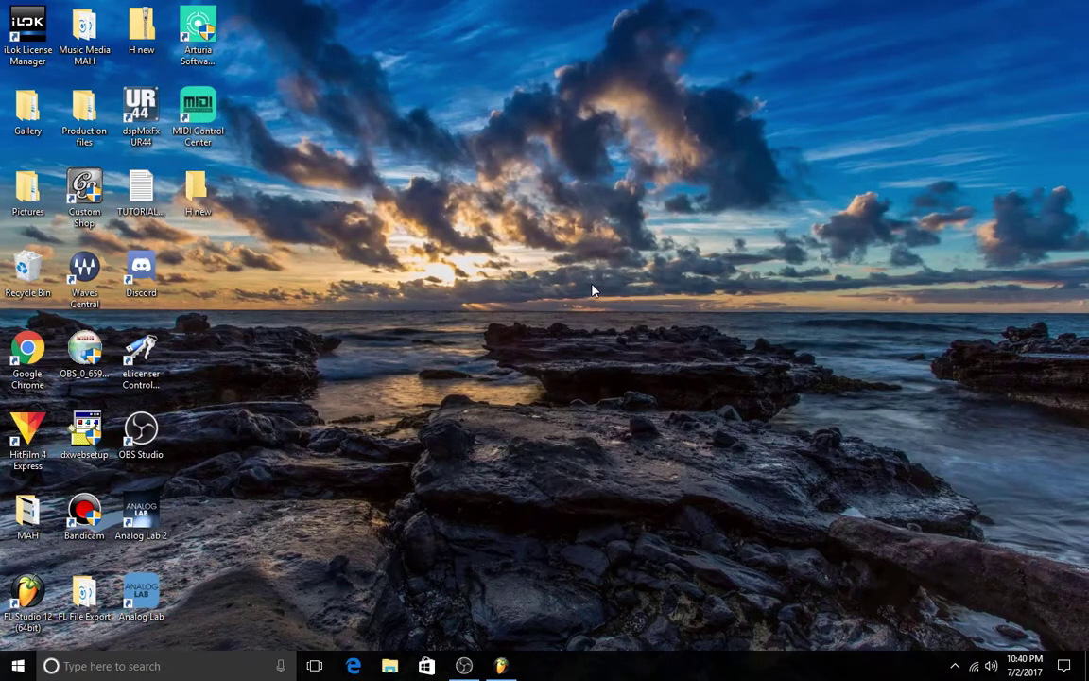
left_click(510, 667)
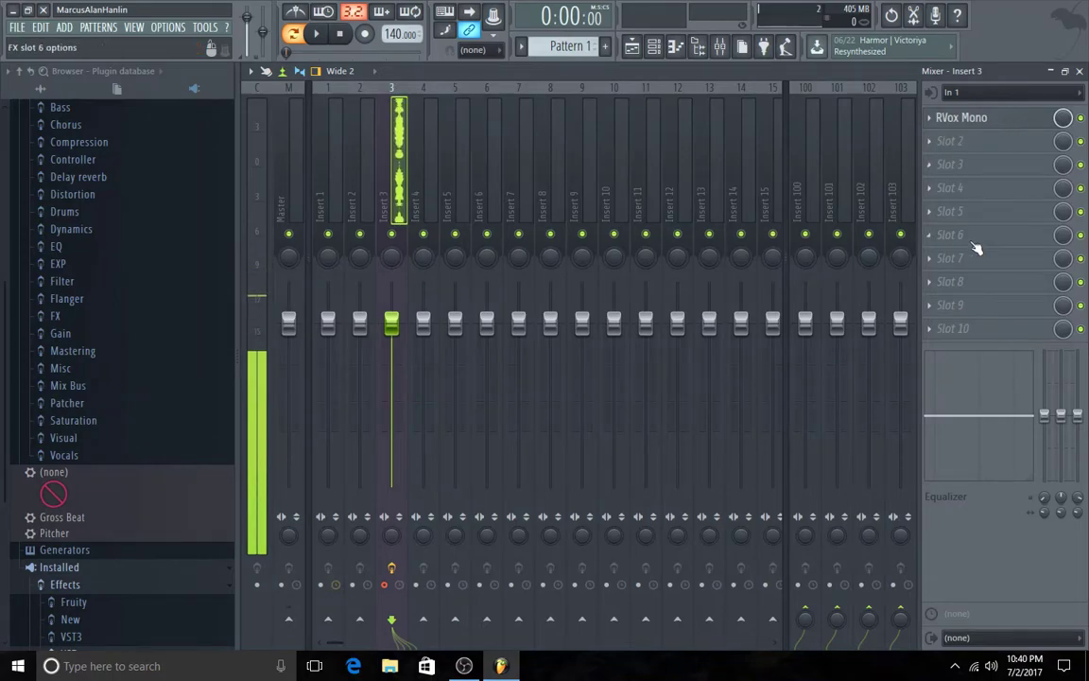
left_click(948, 144)
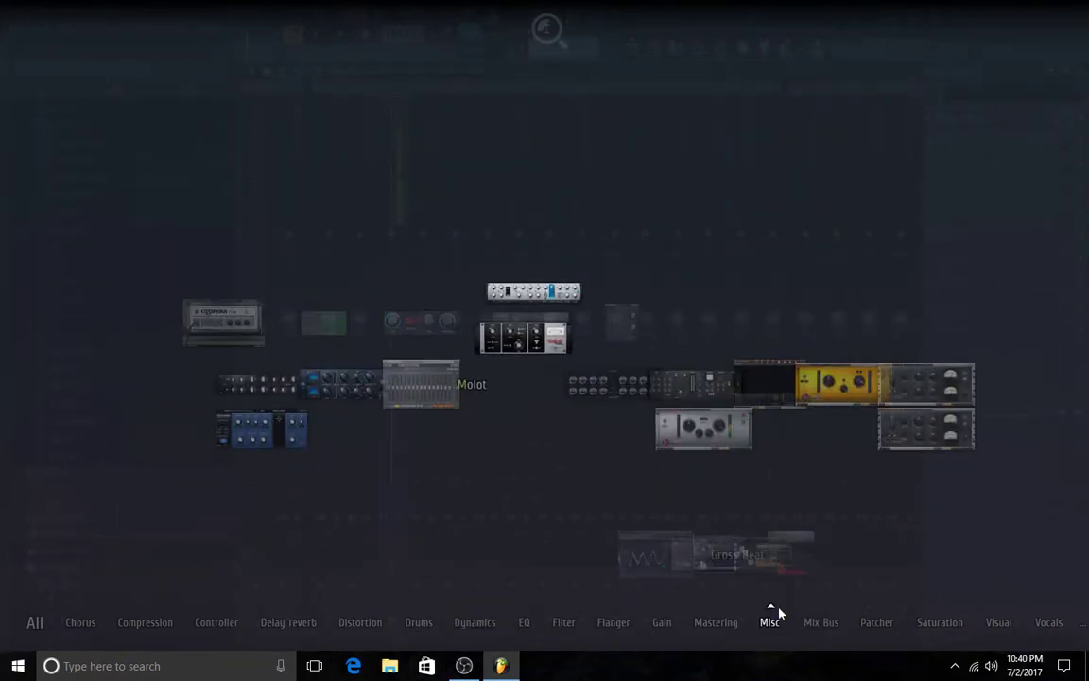
left_click(689, 571)
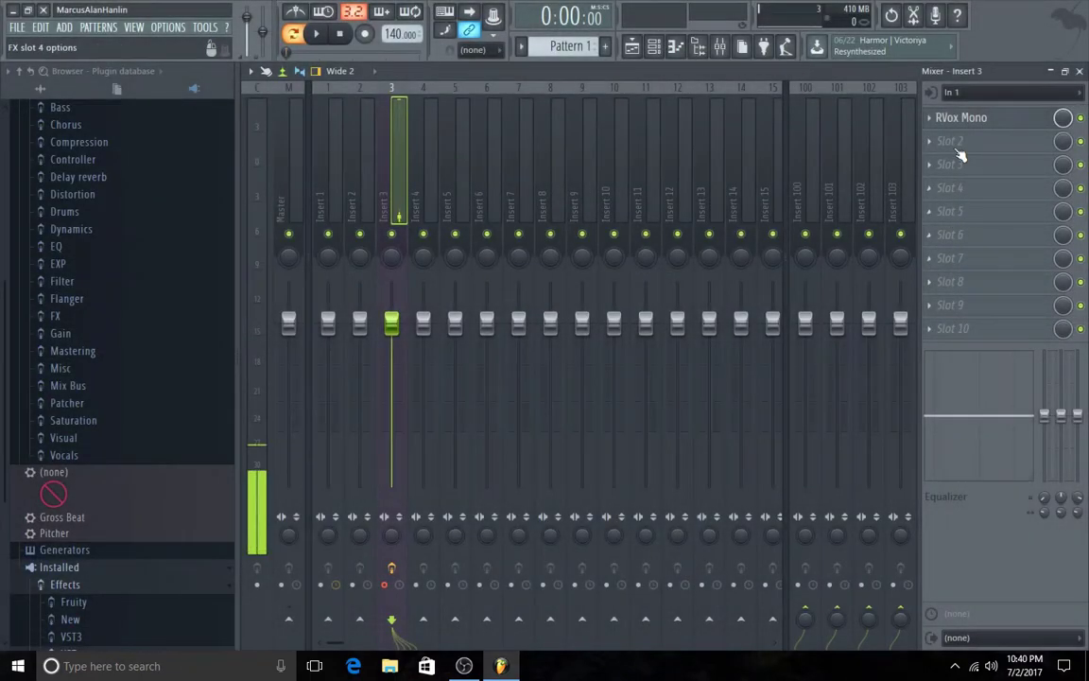
left_click(929, 144)
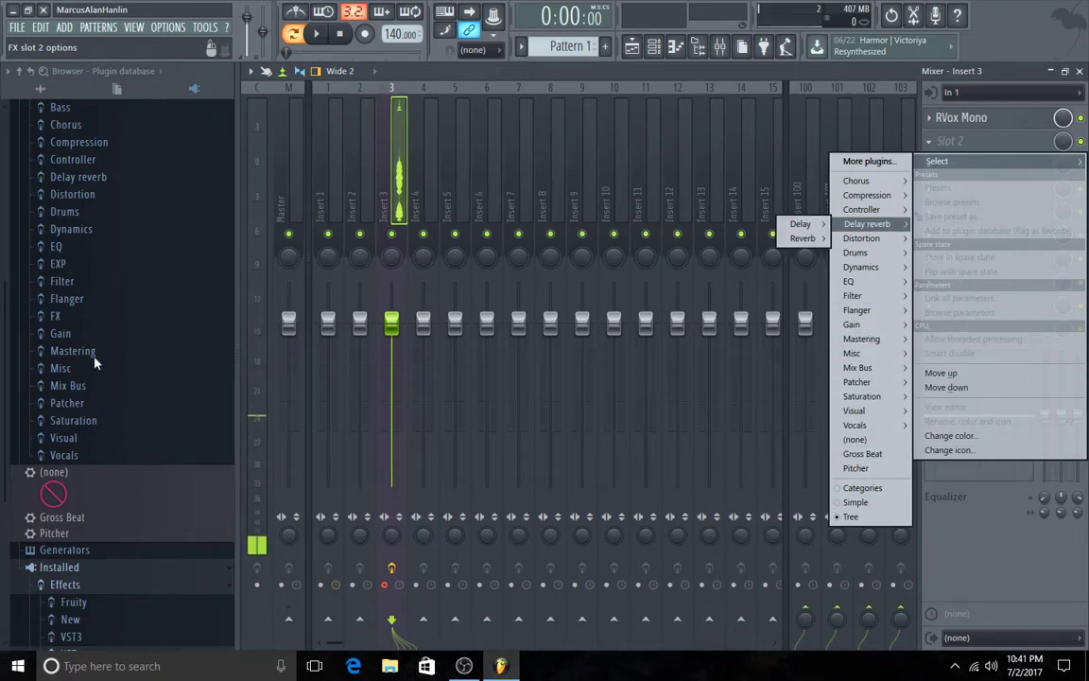
left_click(125, 320)
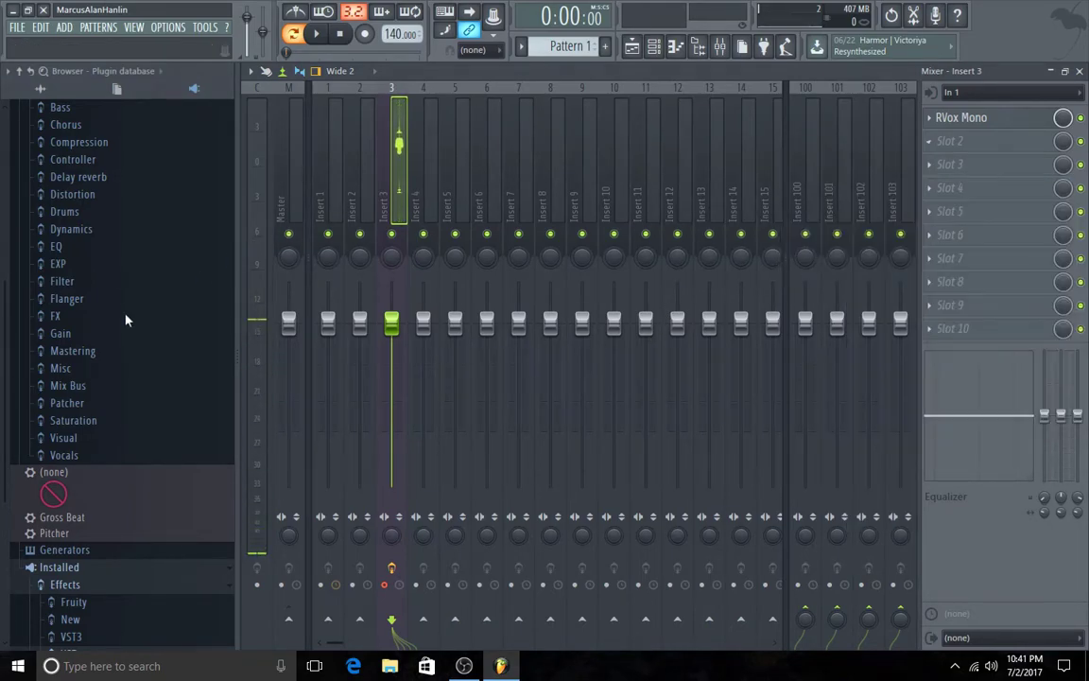
Step: Drag Gross Beat from the browser onto Insert 3's Slot 2 and open its plugin options
scroll(128, 350, "up", 2)
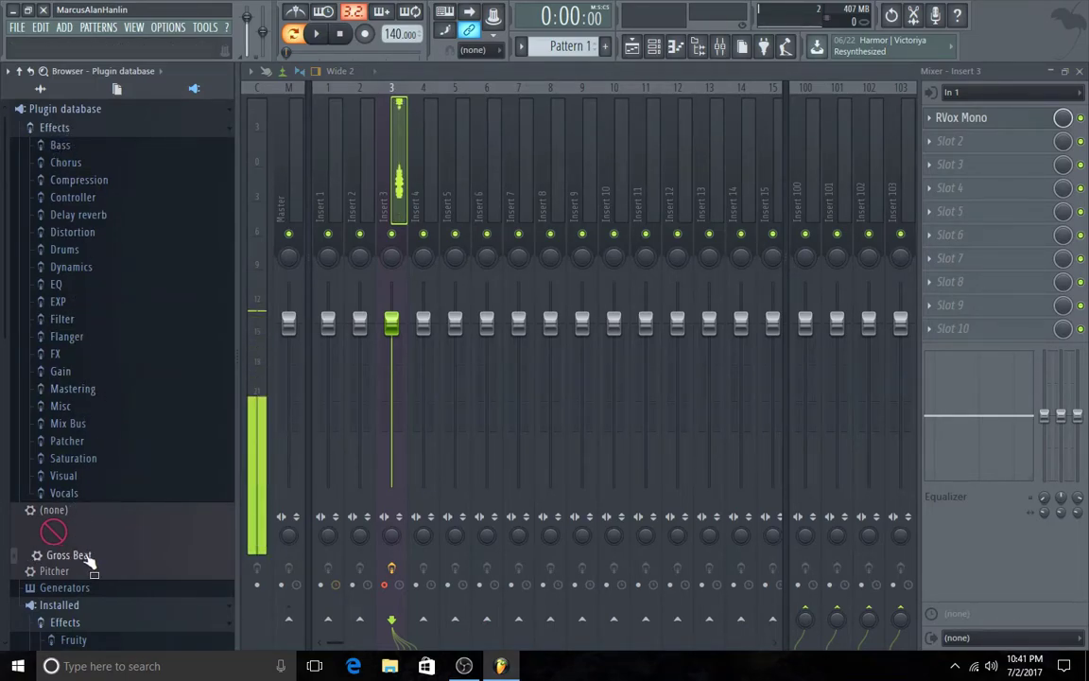
scroll(90, 558, "down", 3)
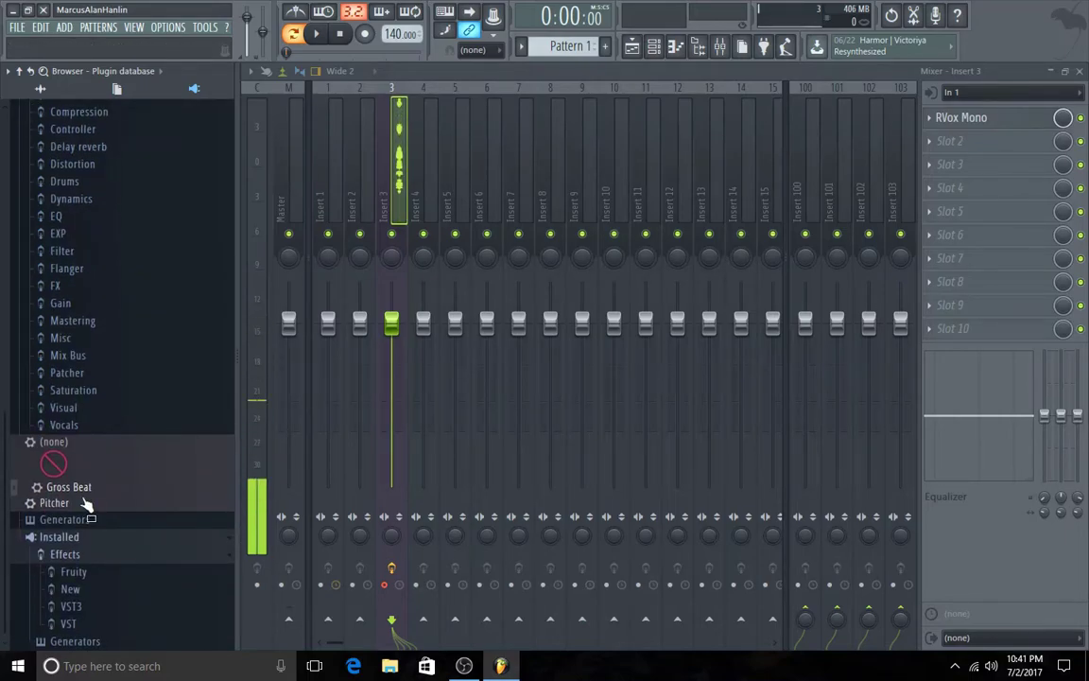
left_click_drag(723, 324, 966, 140)
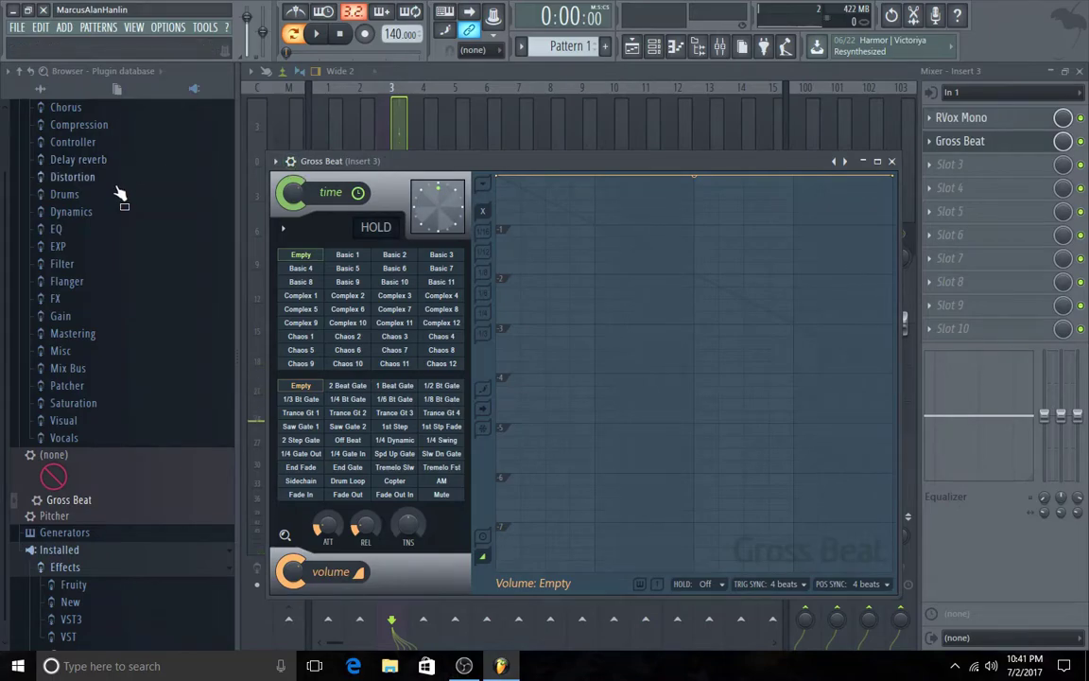
scroll(120, 193, "up", 2)
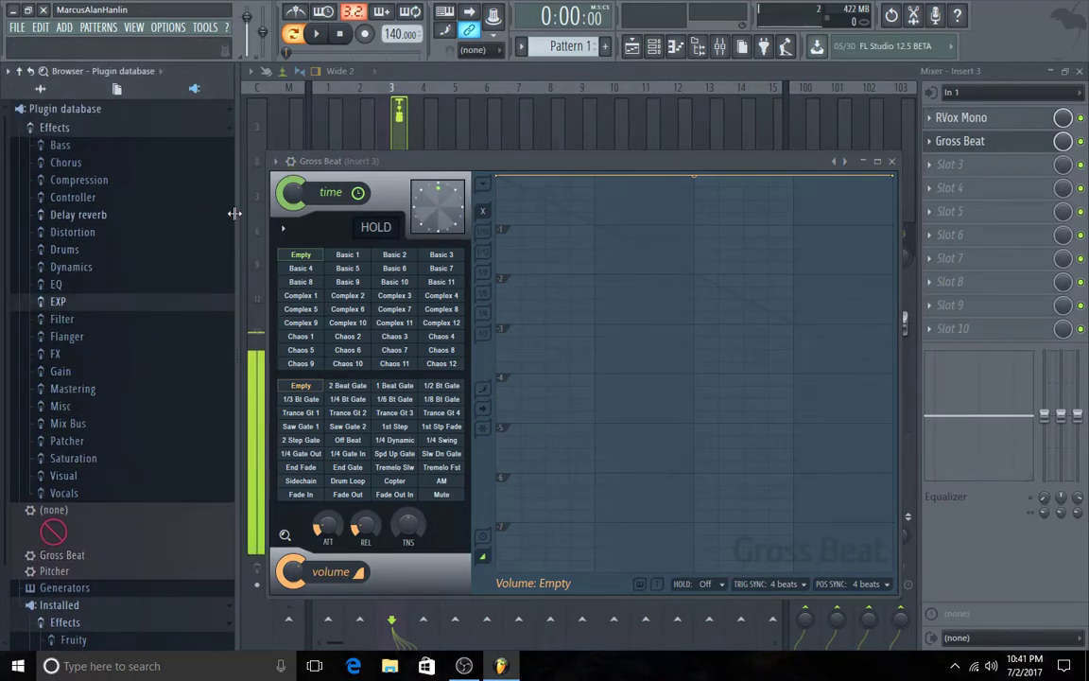
left_click(277, 162)
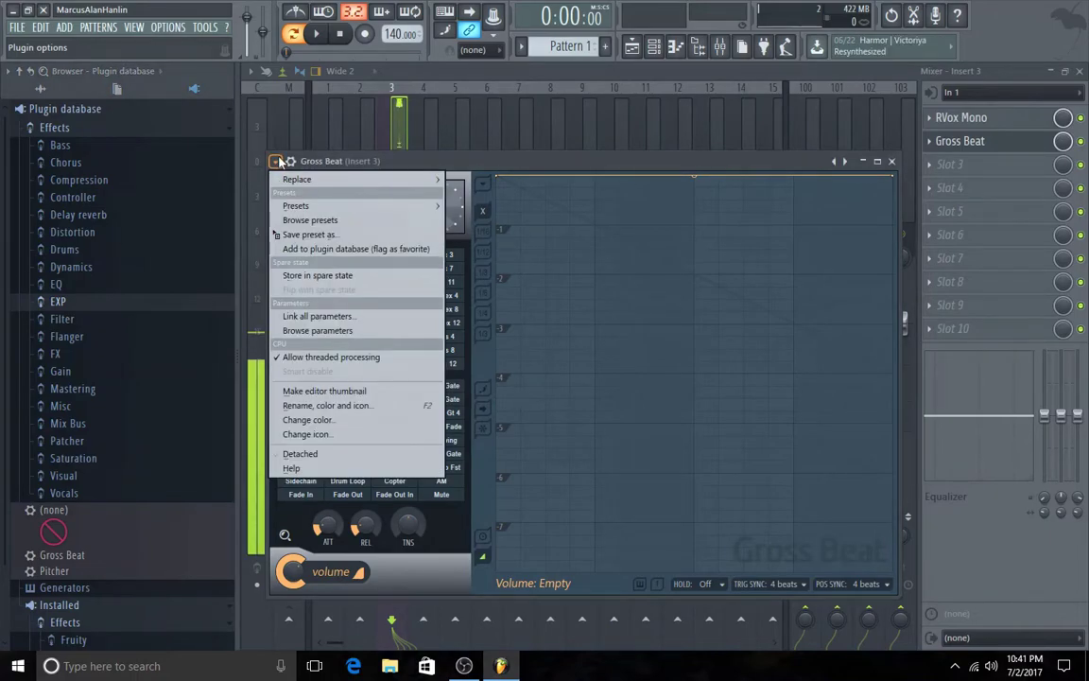
Step: Try adding Gross Beat to the plugin database with EXP, then Dynamics and Delay reverb expanded, cancelling each prompt
left_click(338, 251)
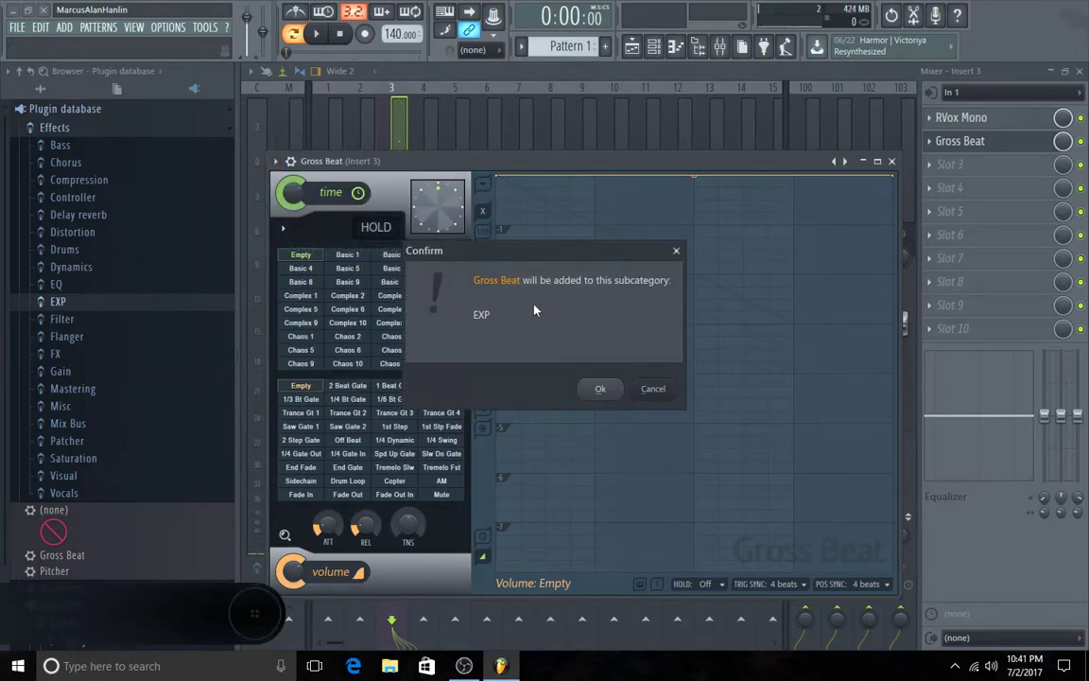
left_click(656, 390)
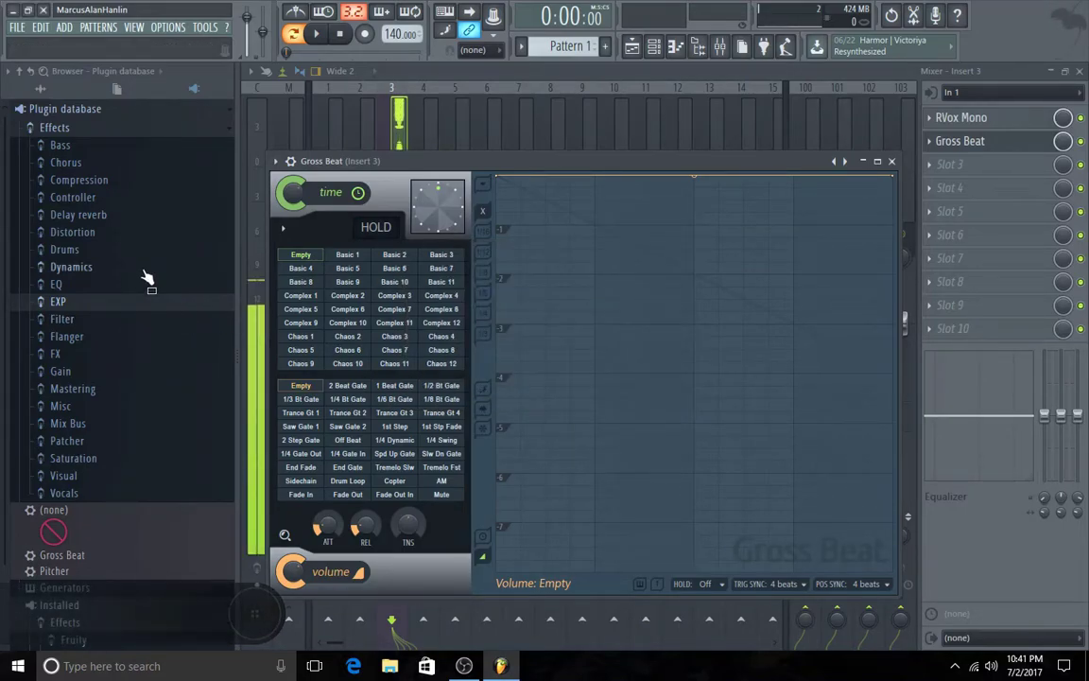
left_click(70, 267)
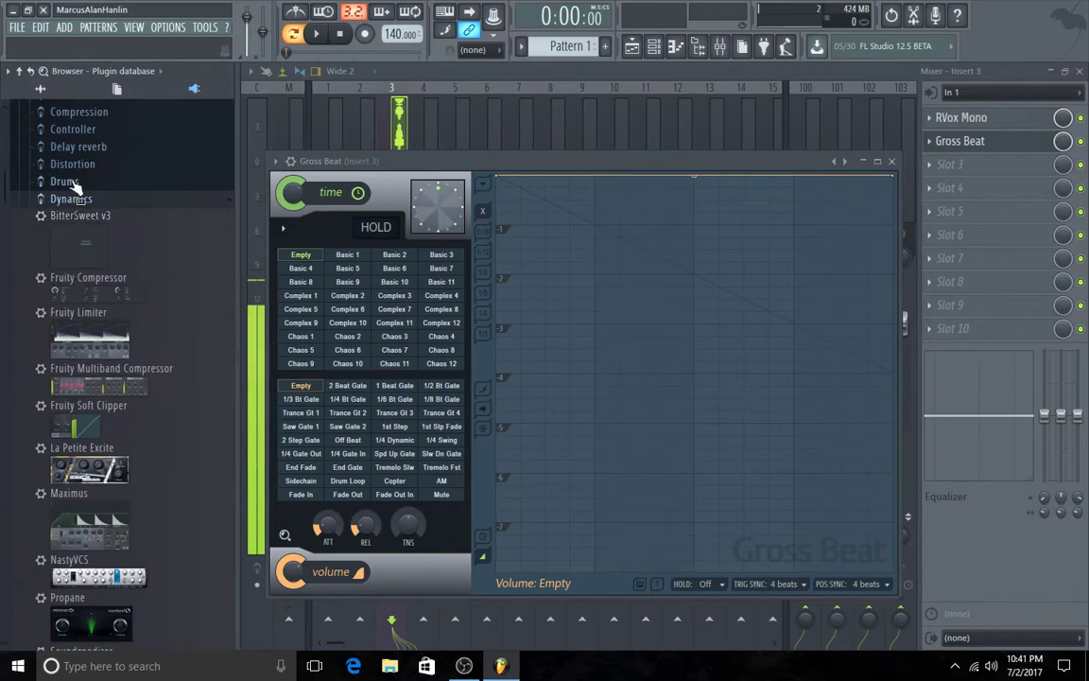
left_click(78, 148)
left_click(282, 168)
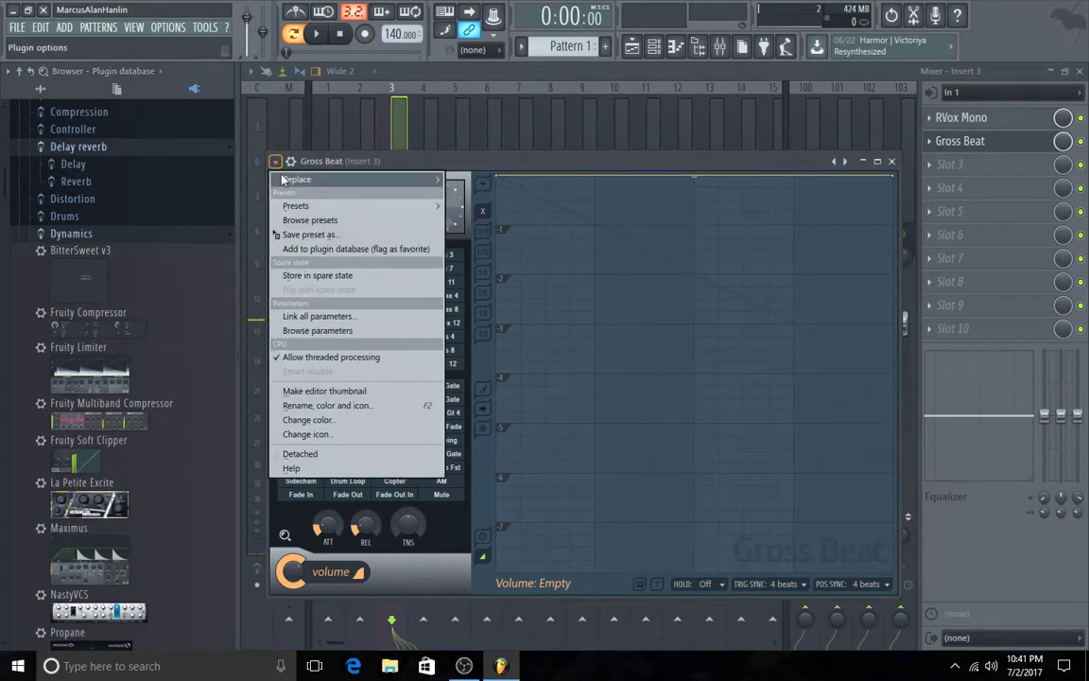
left_click(293, 227)
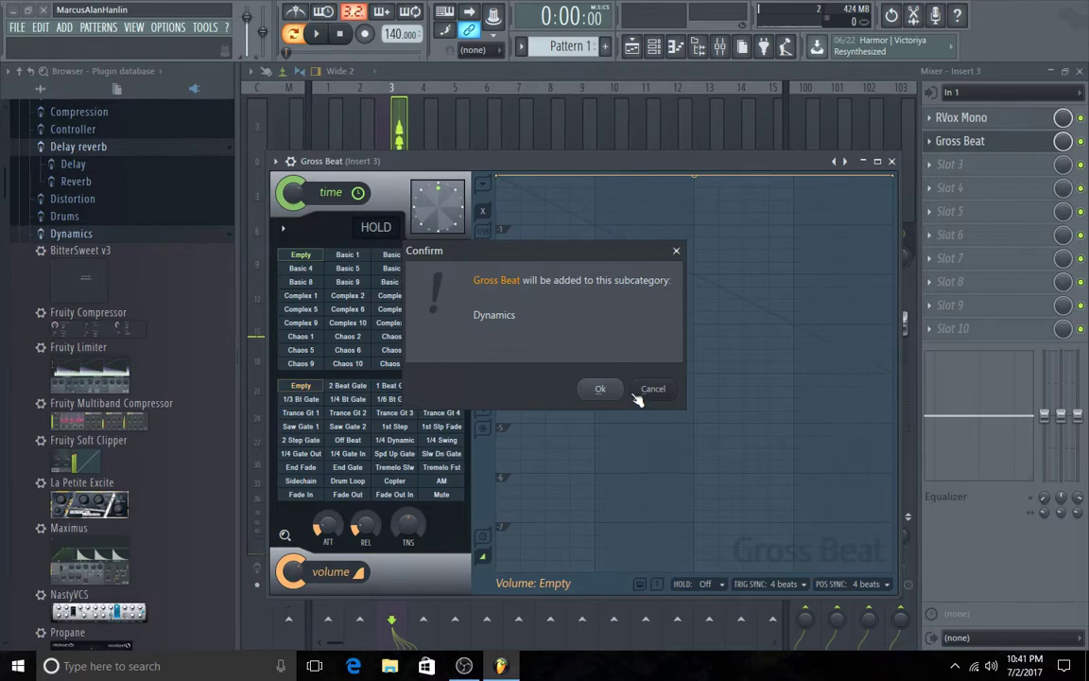
left_click(652, 390)
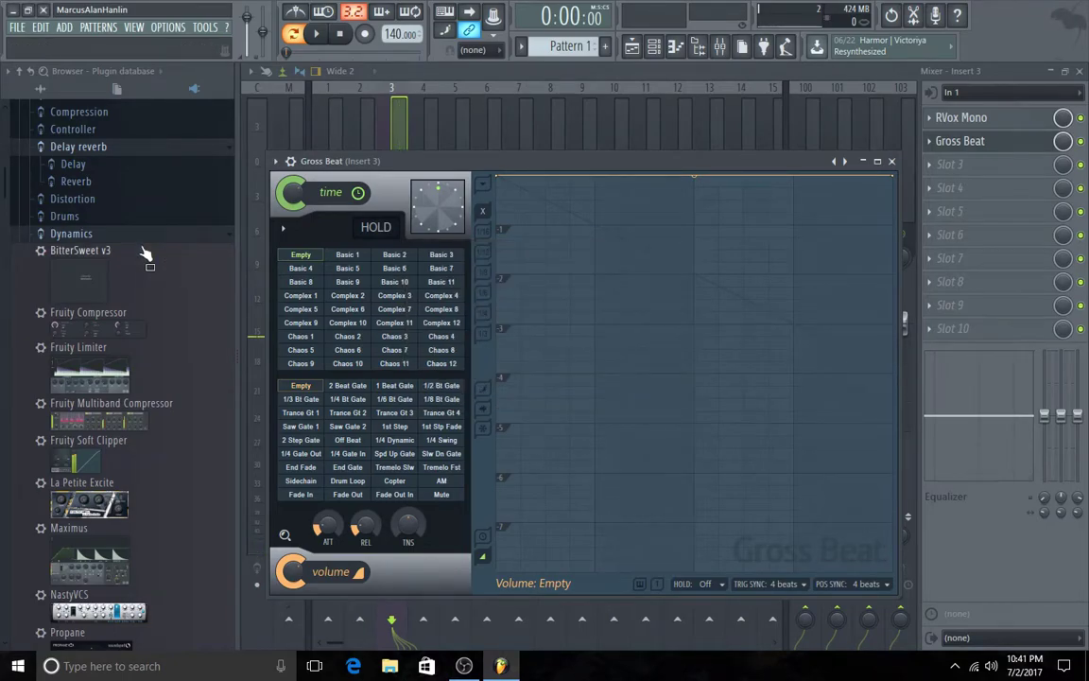
Step: Expand Distortion and Mastering, retry adding Gross Beat, and cancel the Distortion/Dynamics/Mastering prompt
left_click(74, 199)
scroll(78, 296, "down", 5)
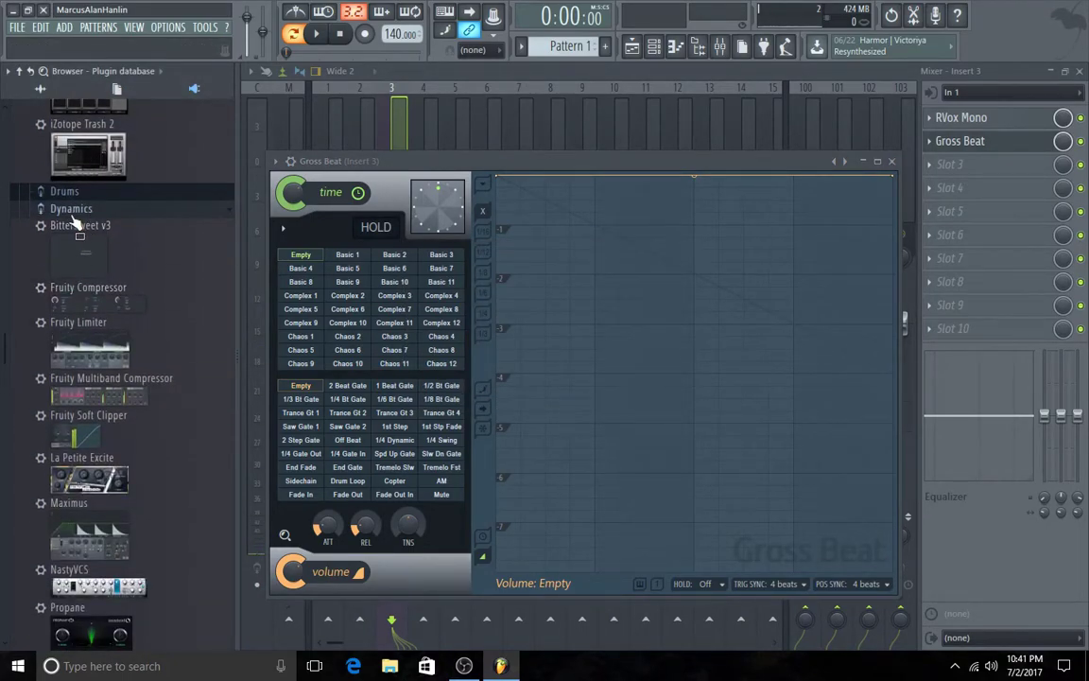
scroll(74, 220, "down", 5)
left_click(53, 448)
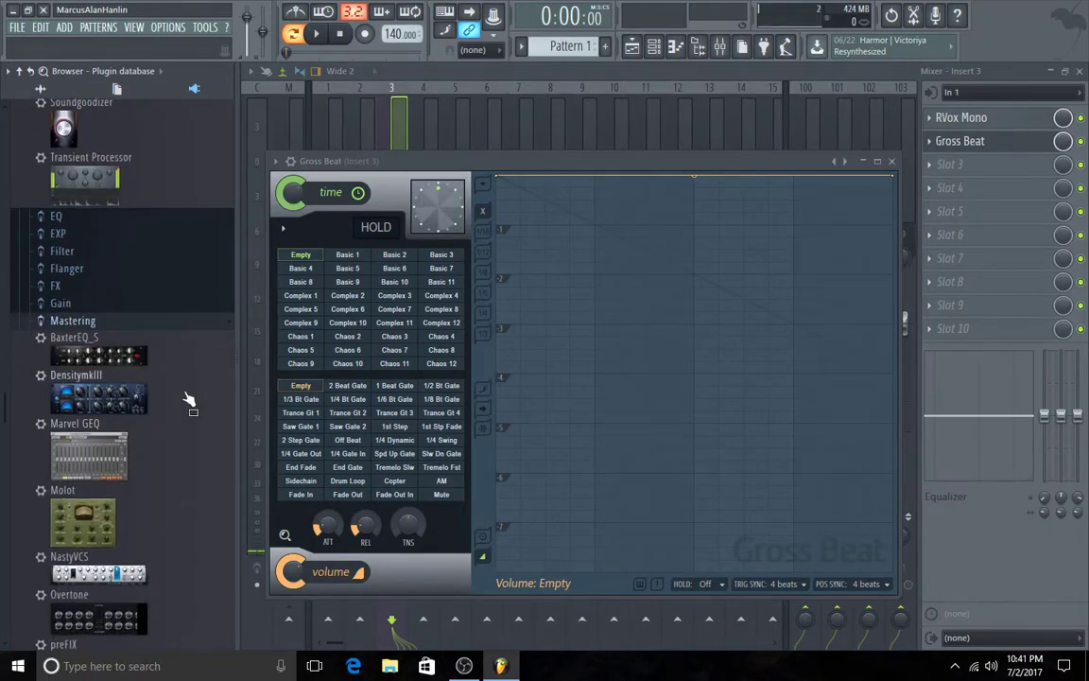
left_click(274, 161)
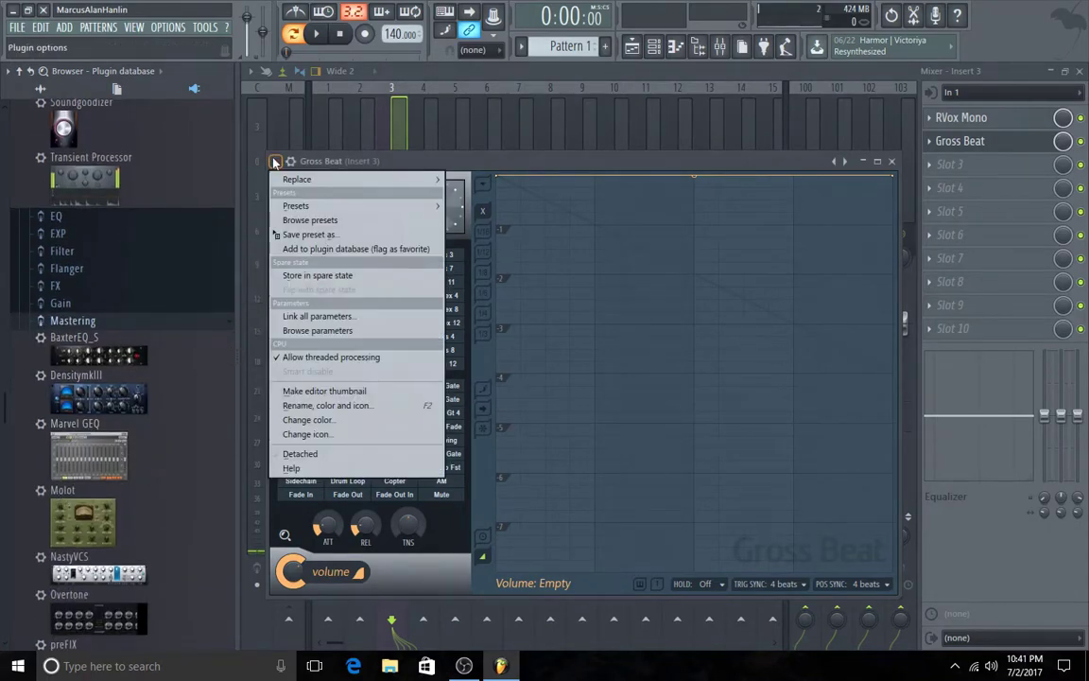
left_click(320, 253)
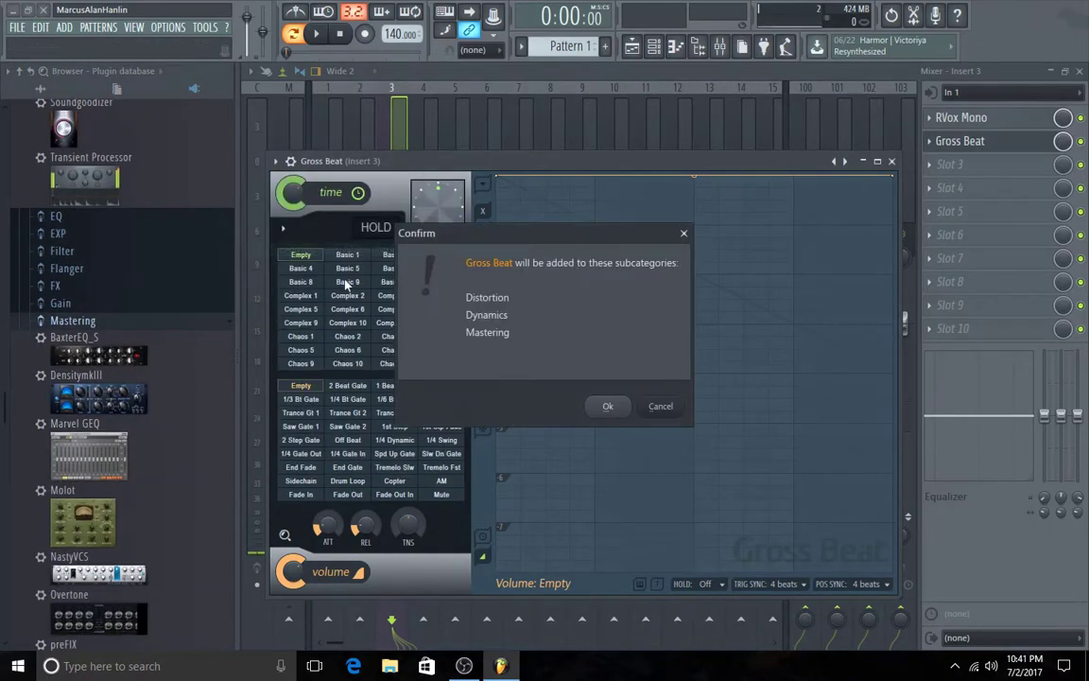
left_click(674, 412)
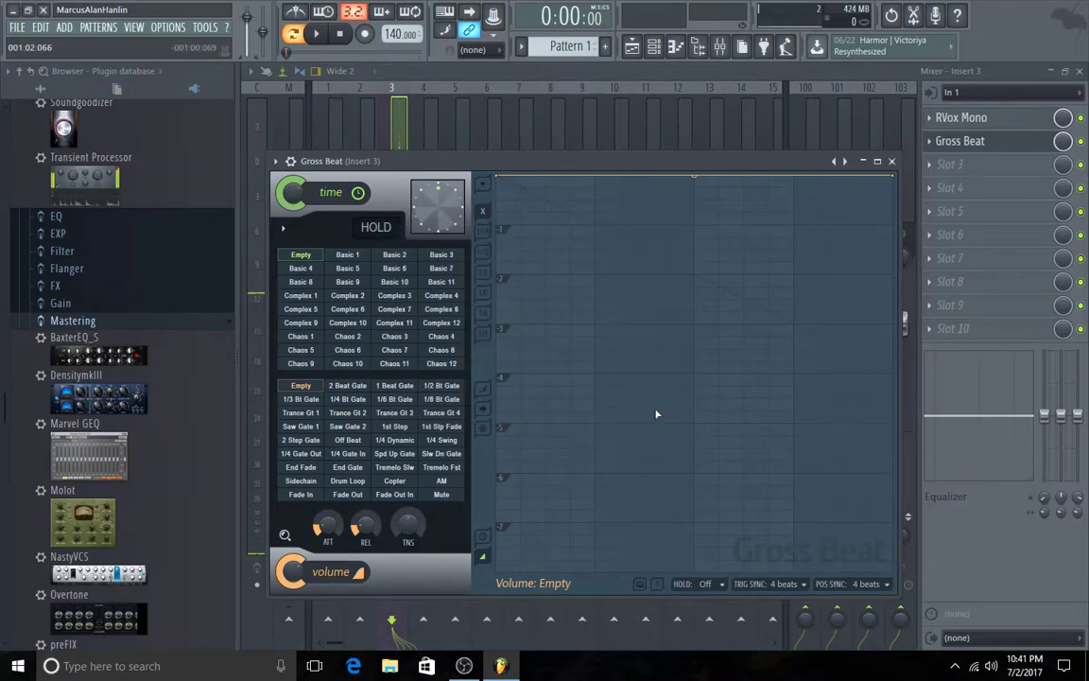
Step: Collapse the Mastering, Dynamics, Distortion and Delay reverb folders in the plugin database browser
left_click(86, 320)
scroll(107, 350, "up", 10)
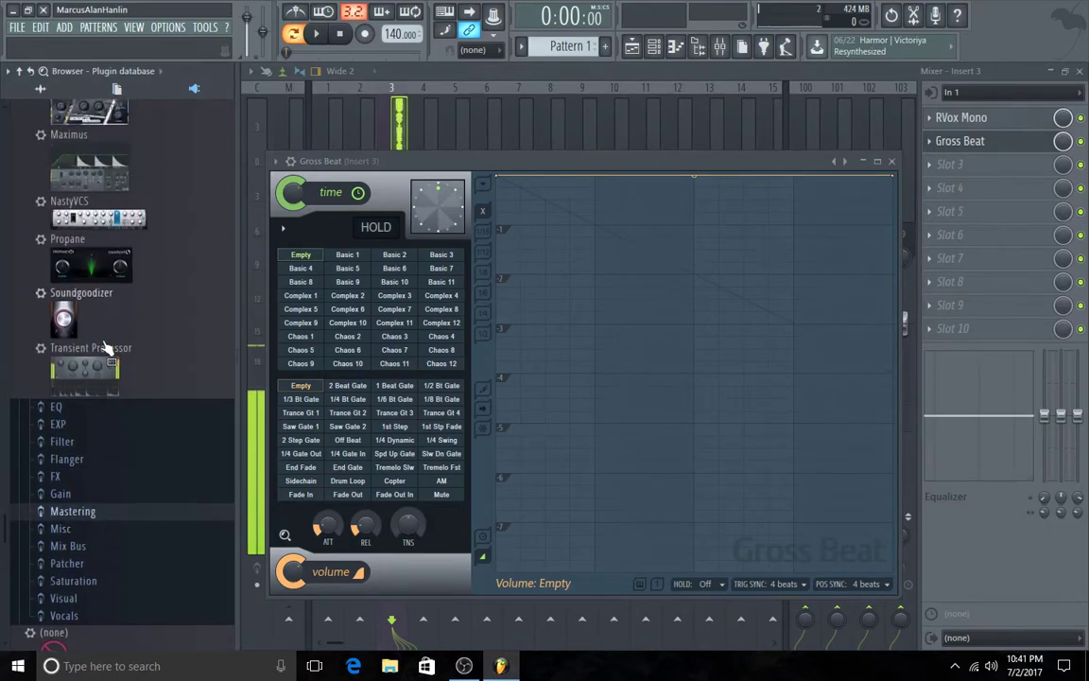
scroll(76, 491, "down", 2)
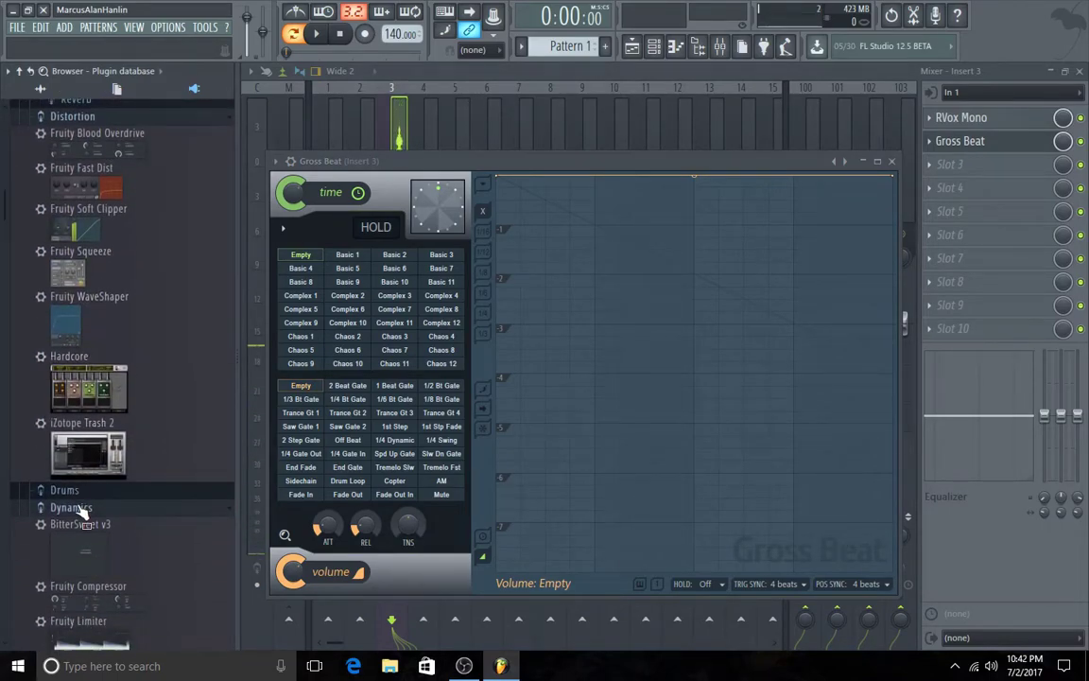
left_click(82, 511)
scroll(89, 426, "up", 4)
left_click(87, 268)
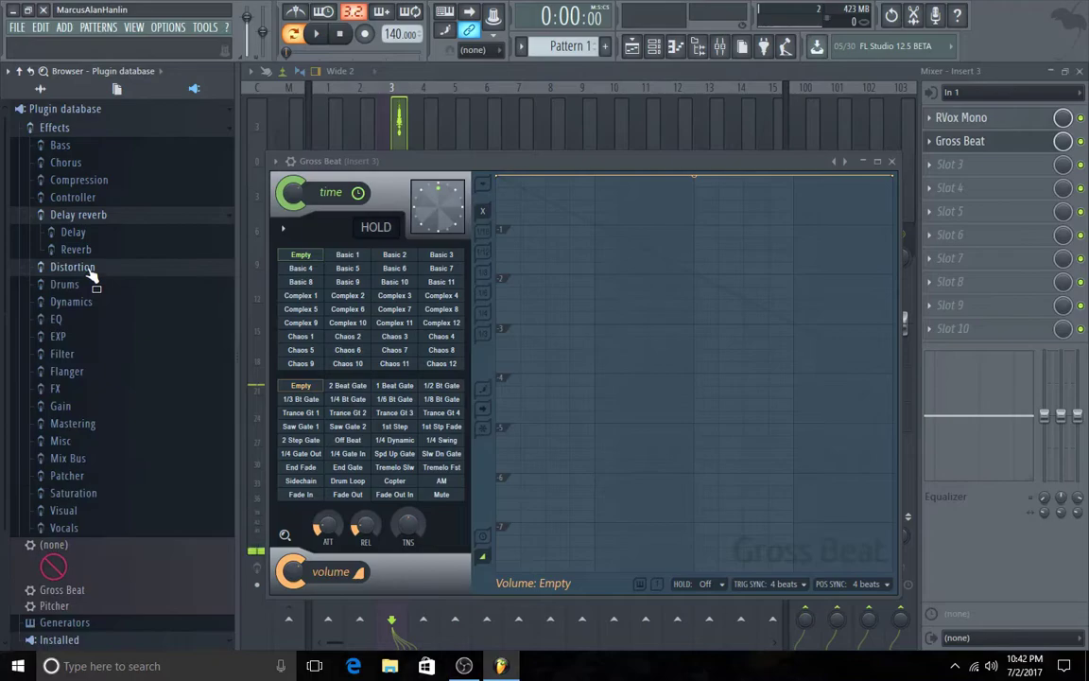
left_click(89, 215)
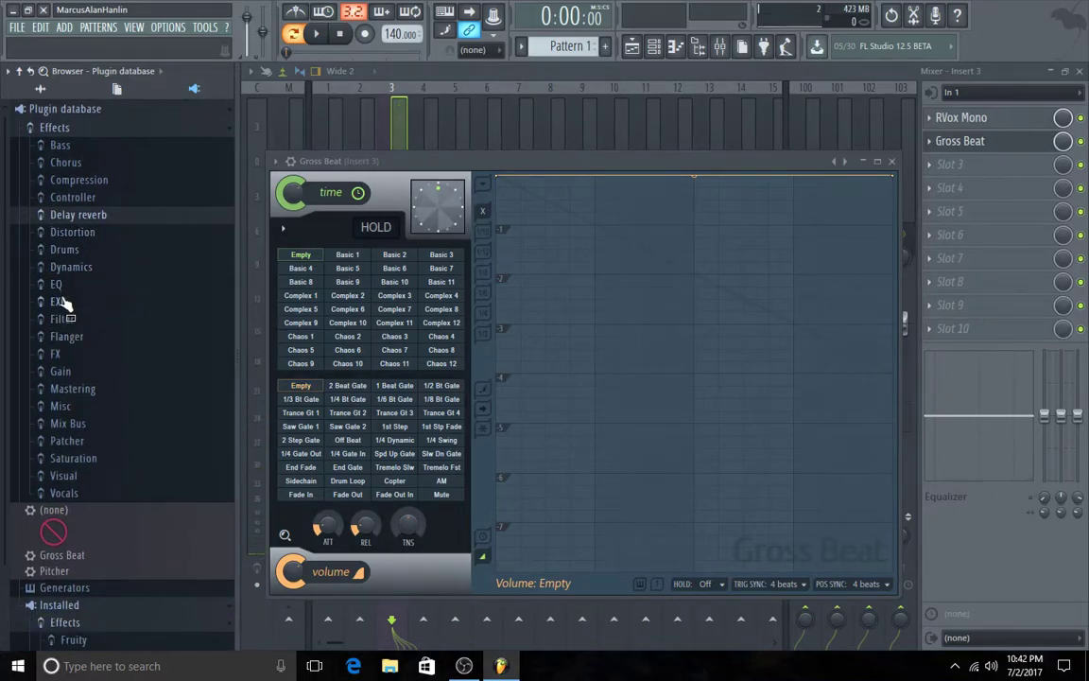
Step: Add Gross Beat to the plugin database under EXP, confirm with Ok, and close its editor
left_click(274, 162)
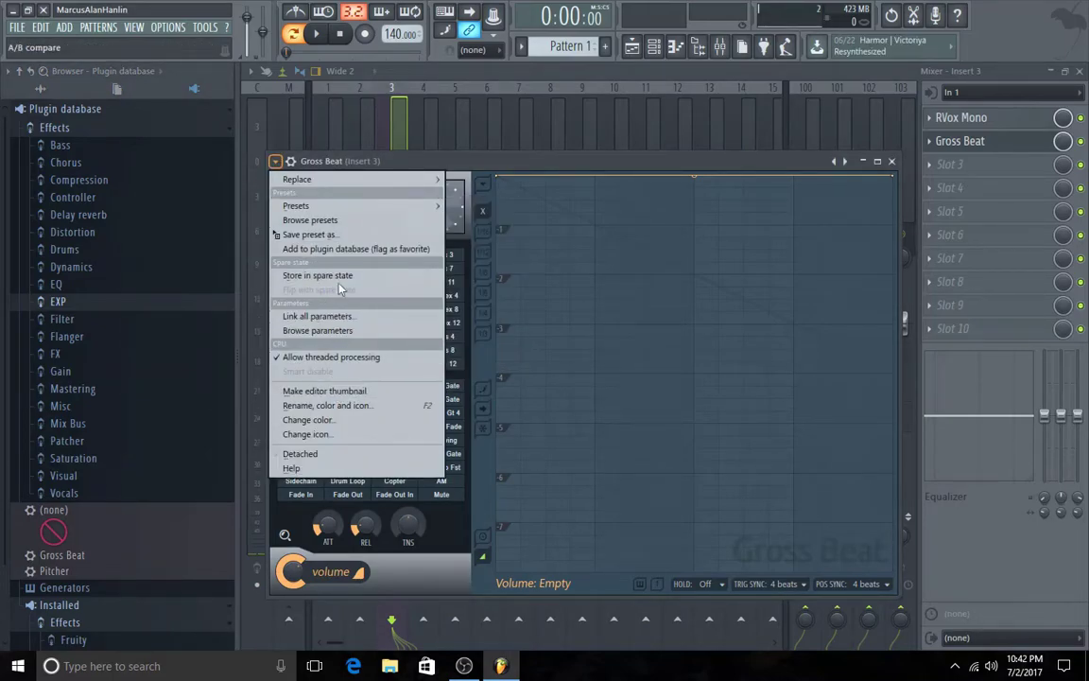
left_click(348, 249)
left_click(599, 389)
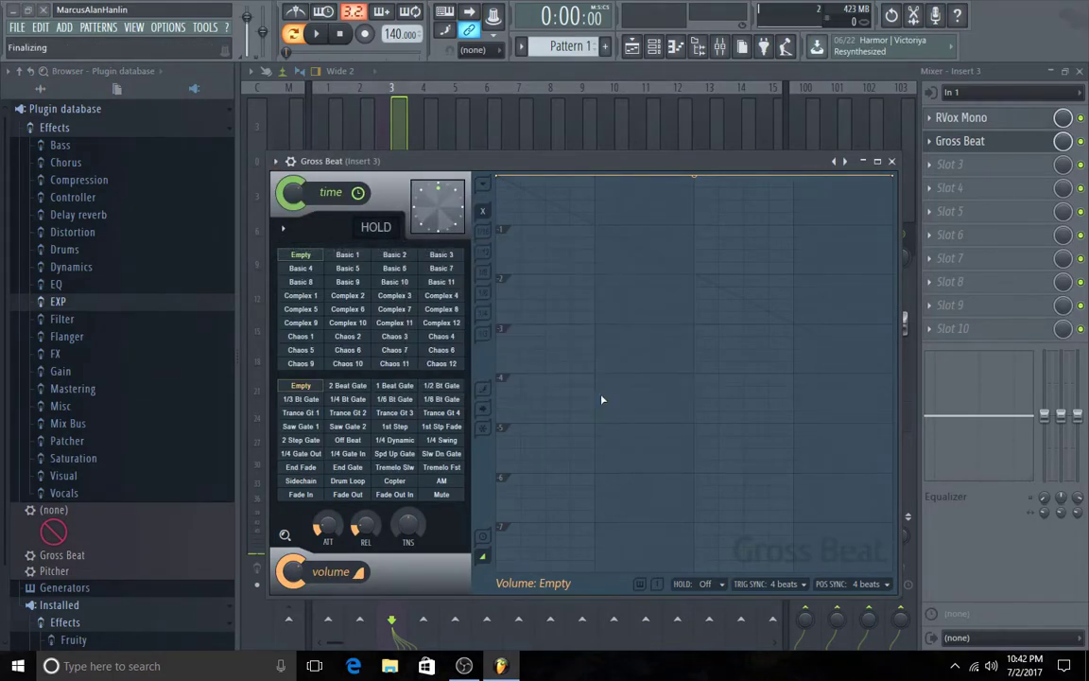
left_click(890, 161)
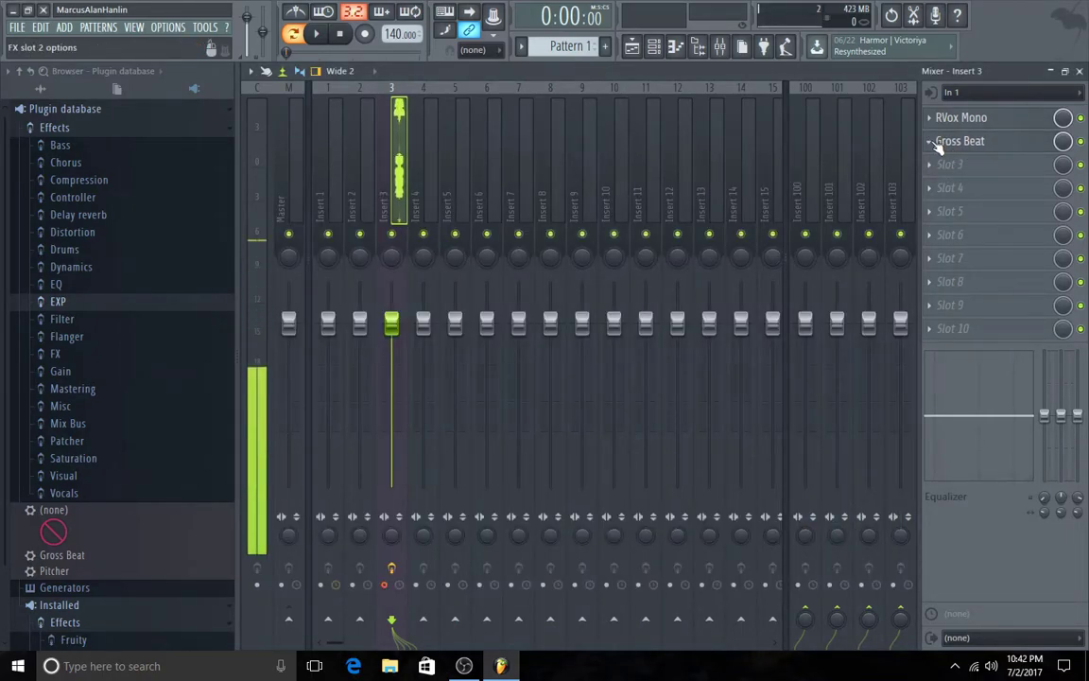
left_click(939, 146)
mouse_move(940, 160)
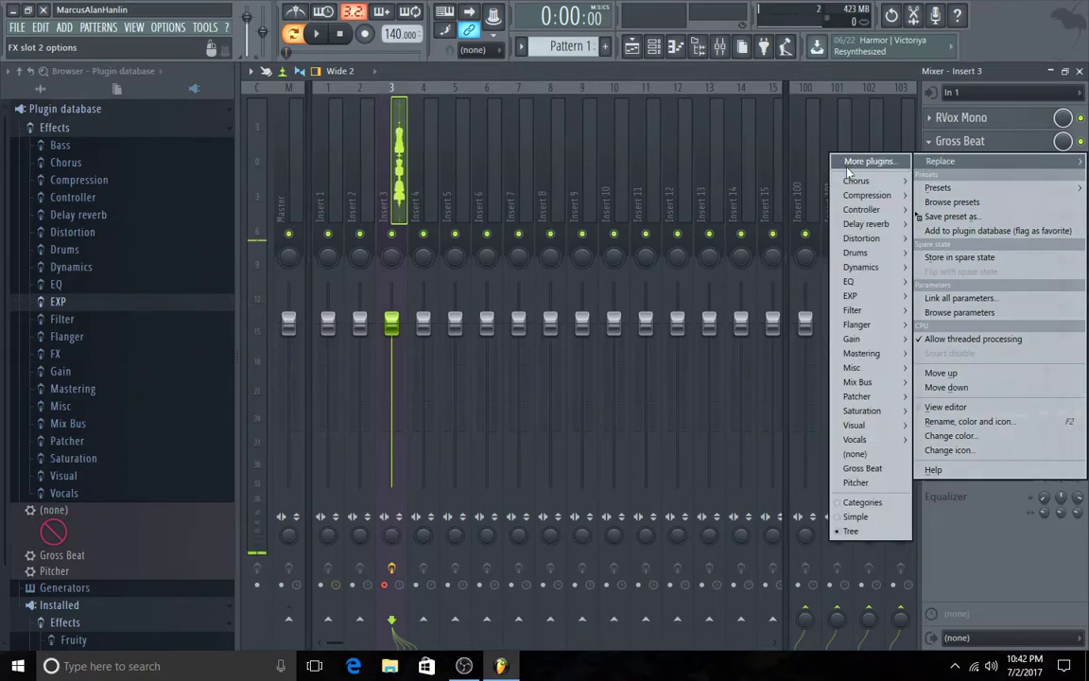
mouse_move(859, 182)
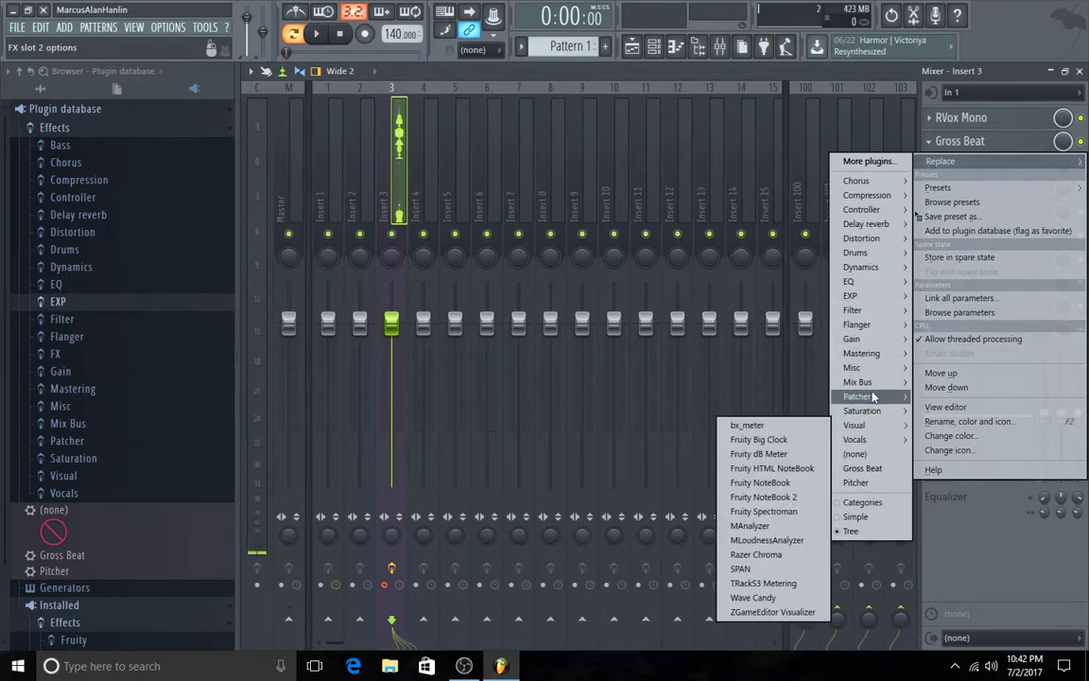
mouse_move(875, 430)
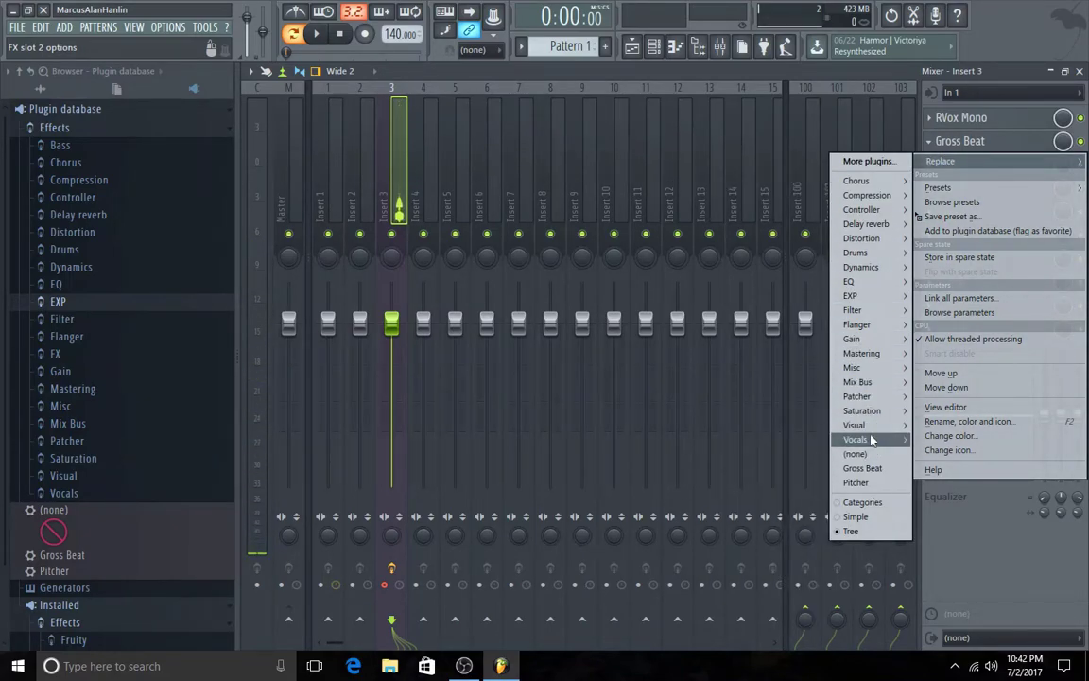
mouse_move(851, 295)
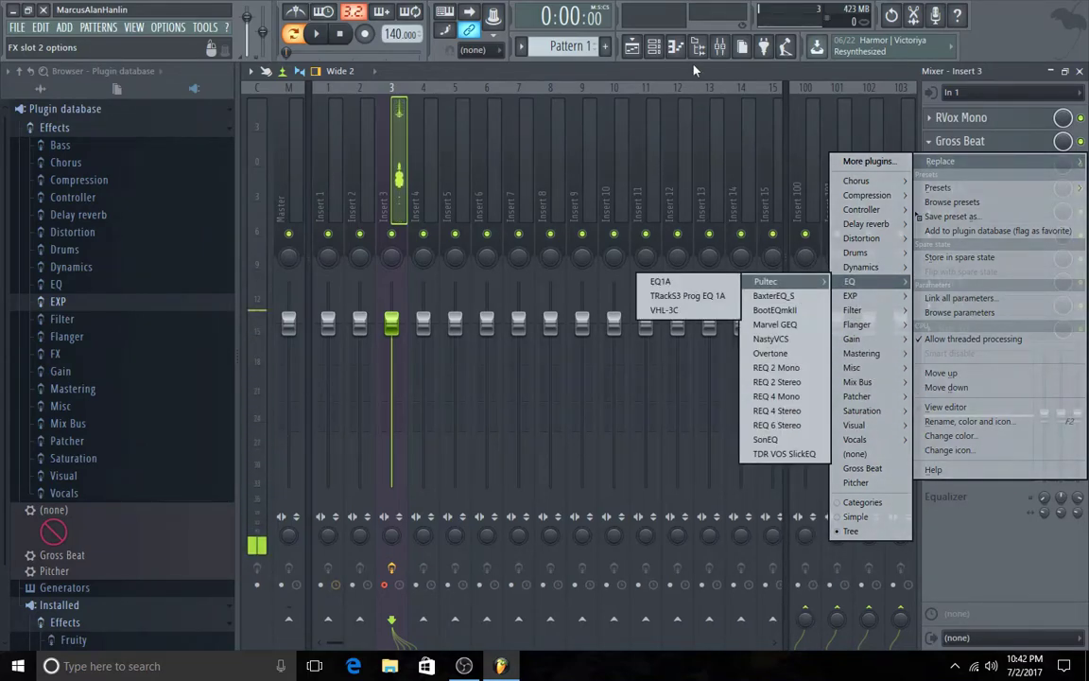
left_click(1000, 571)
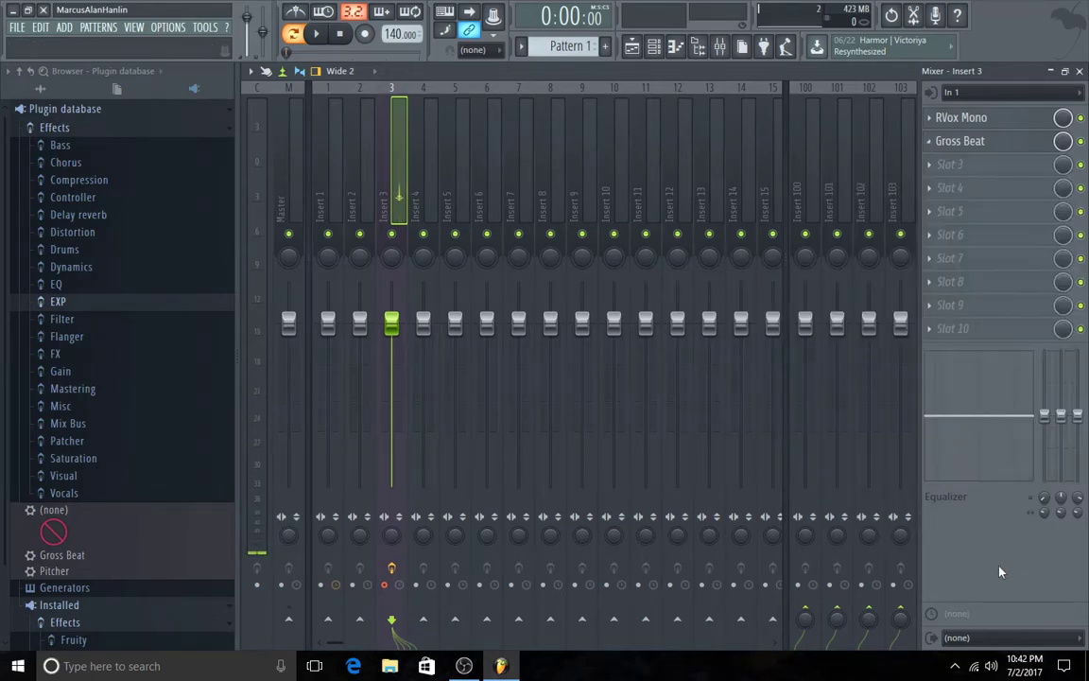